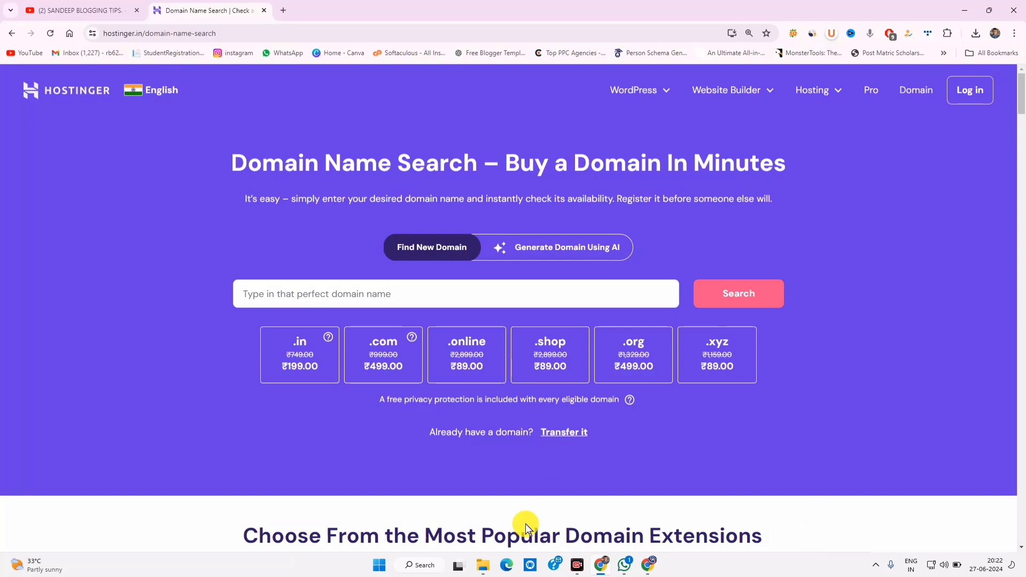
Step: Search for the domain loyalshop.in to check its availability
scroll(345, 414, down, 10)
scroll(347, 412, up, 10)
scroll(347, 412, up, 1)
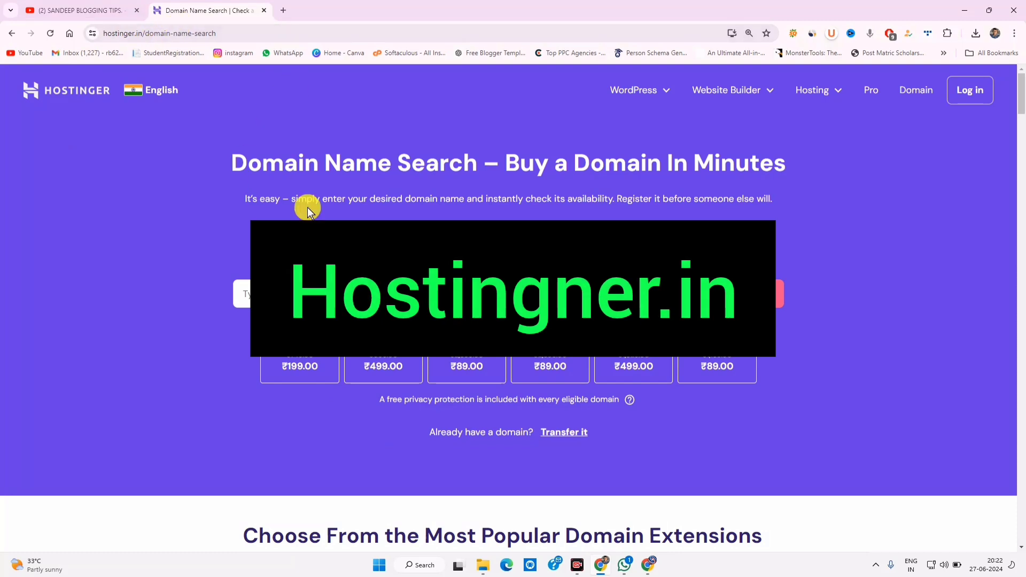
click(331, 294)
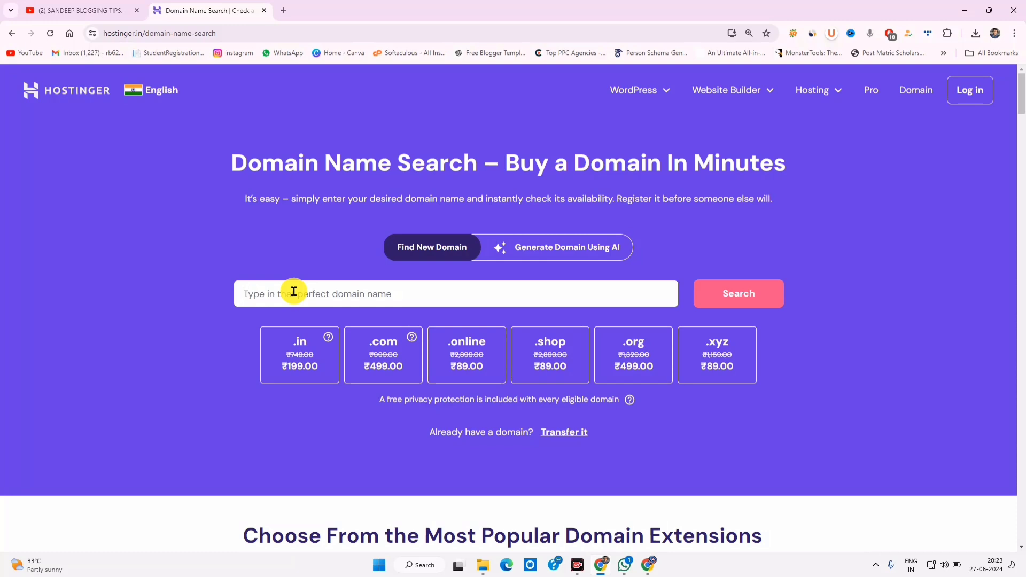
text(loyals)
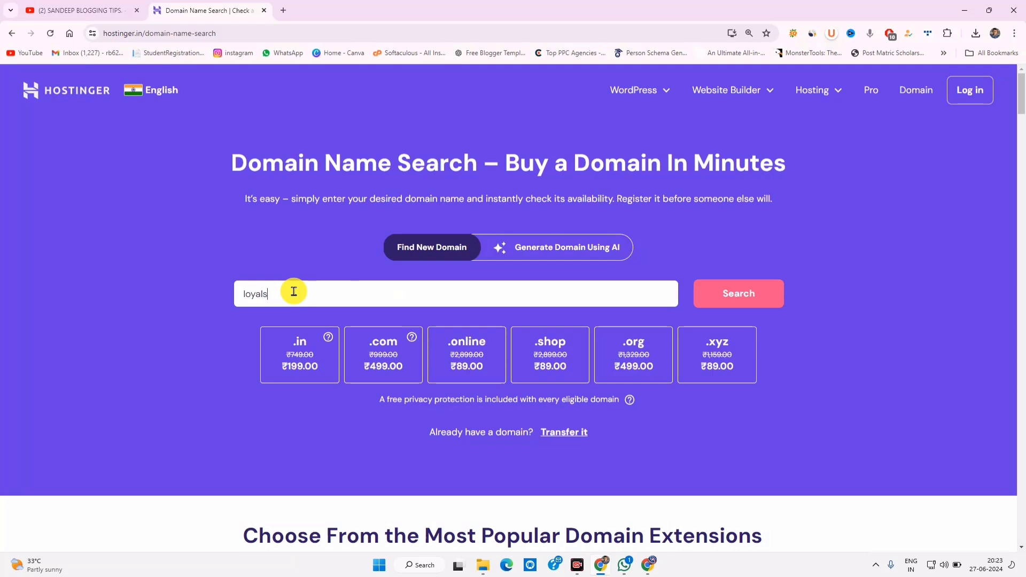
text(hop.in)
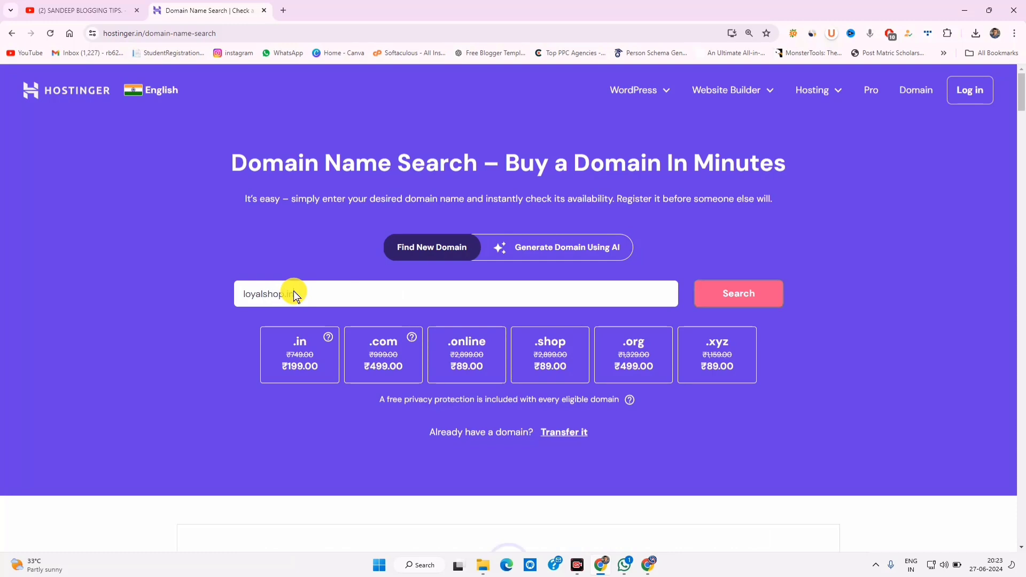
key(Return)
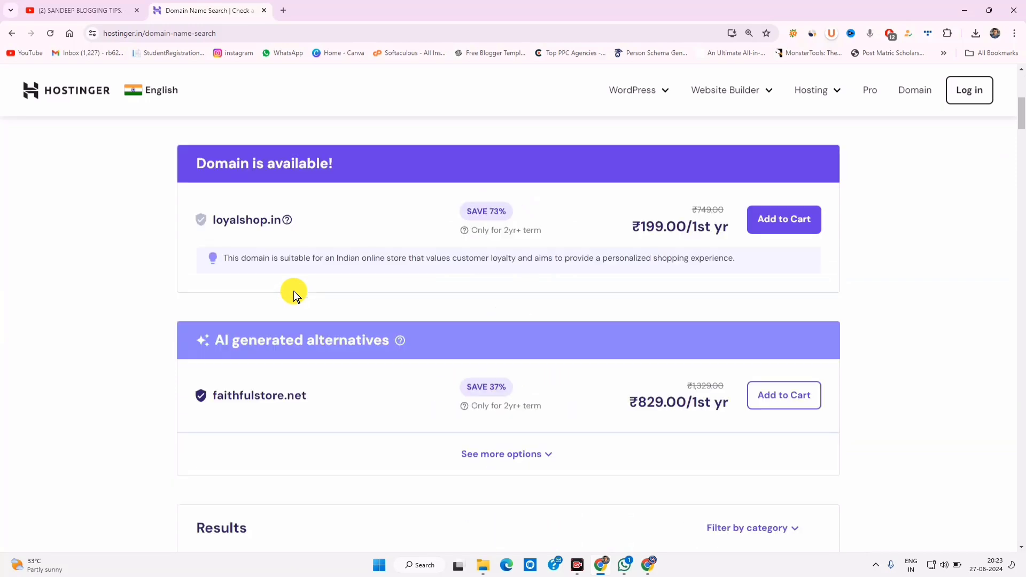
Step: Review loyalshop.in's ₹199.00 first-year price and description, then add it to the cart
click(250, 220)
drag(250, 220, 286, 220)
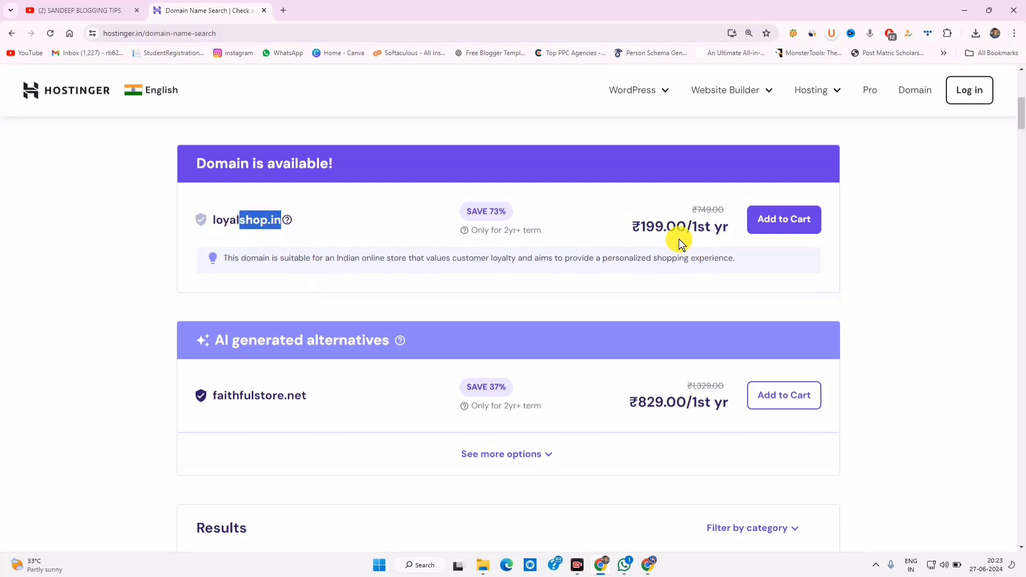
drag(693, 228, 728, 234)
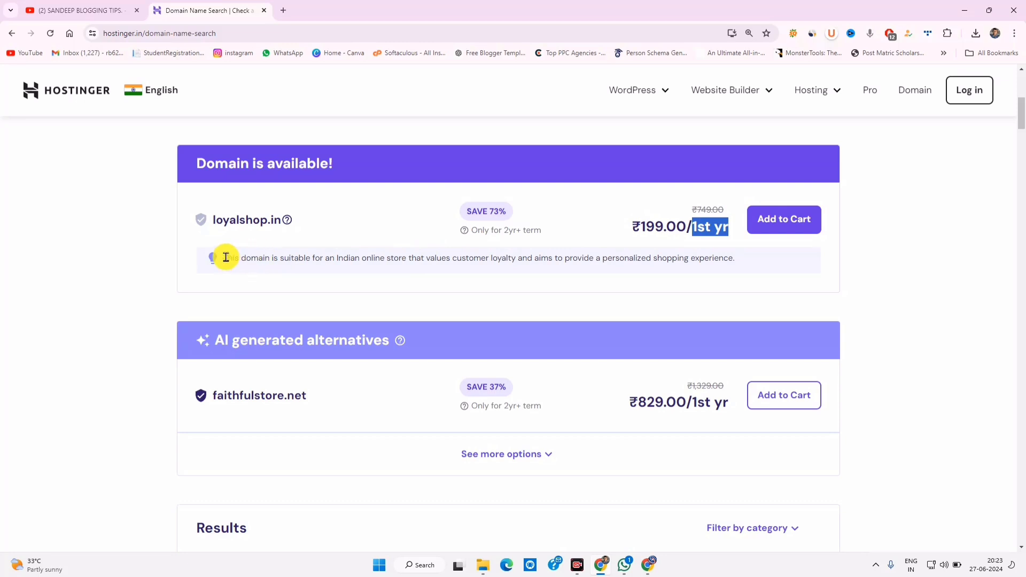
drag(225, 258, 544, 259)
click(410, 273)
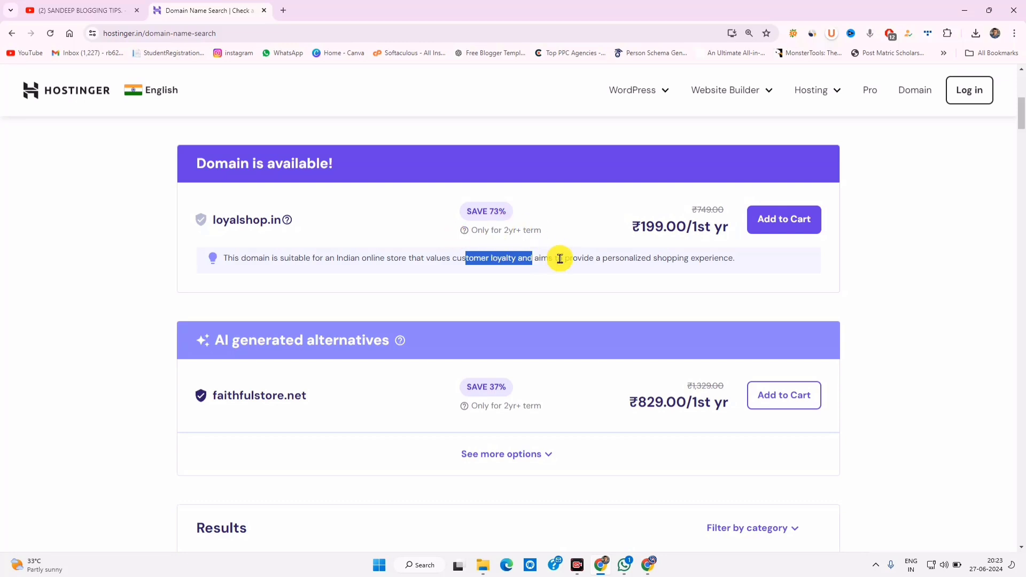
click(659, 259)
click(794, 214)
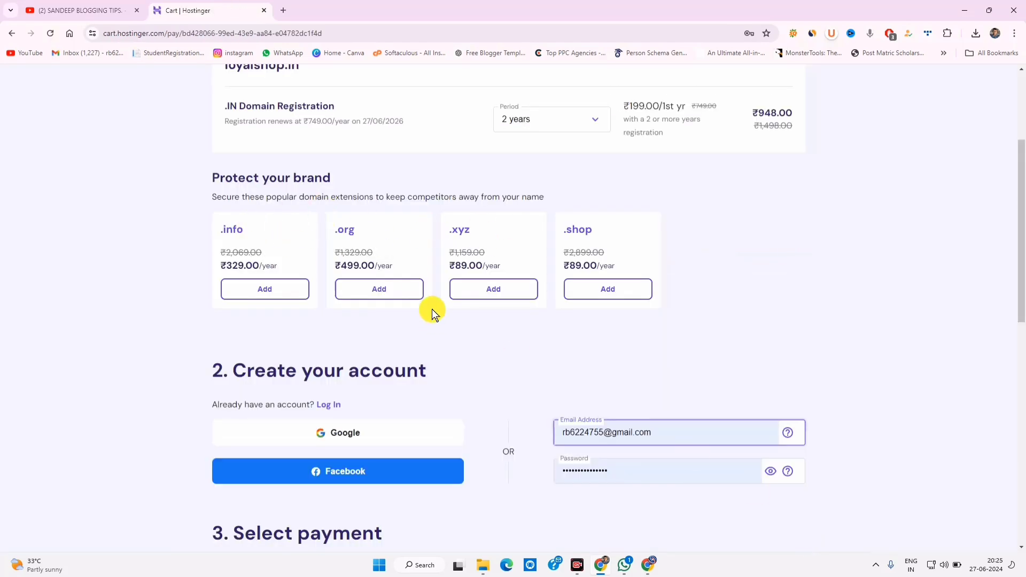
Step: Submit secure payment for the loyalshop.in order and review the ₹506.22 UPI payment page
scroll(326, 406, down, 3)
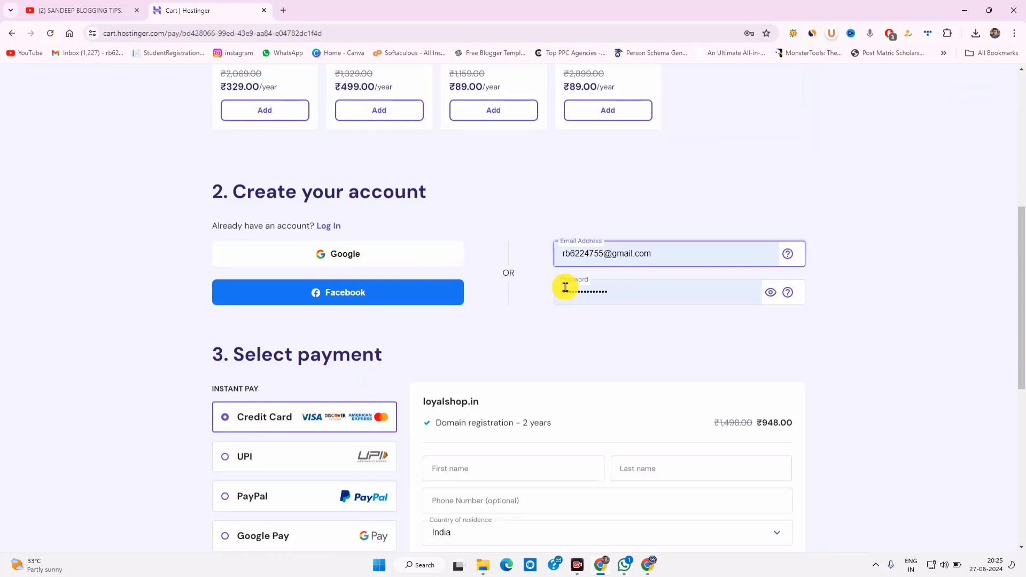
scroll(568, 288, down, 3)
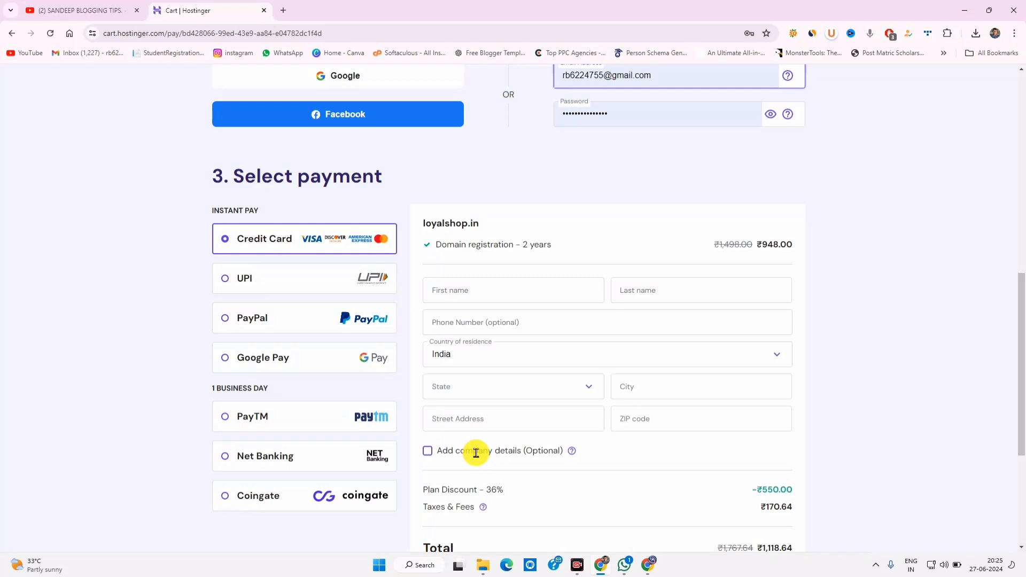
scroll(475, 453, down, 3)
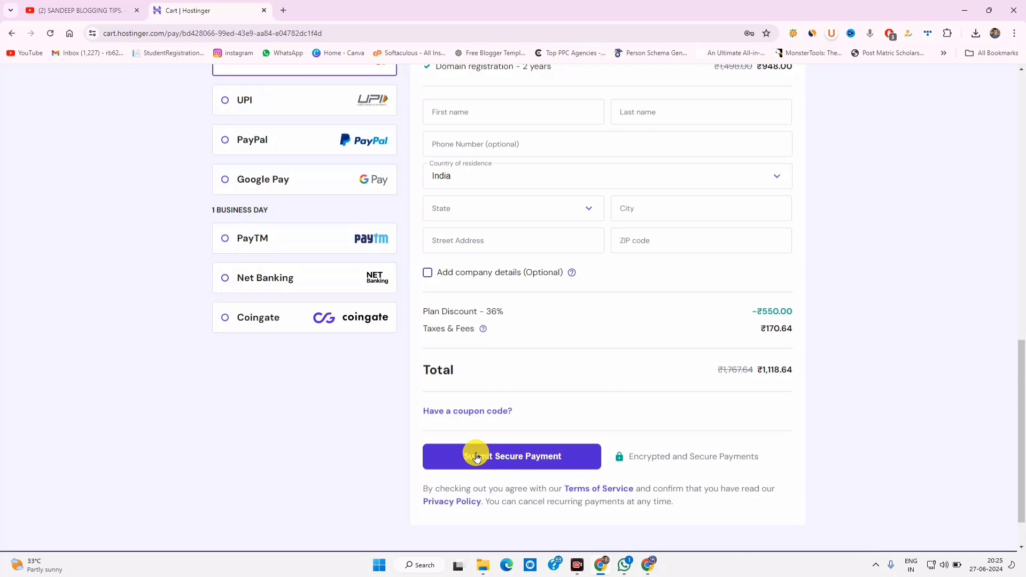
click(477, 457)
scroll(476, 451, down, 8)
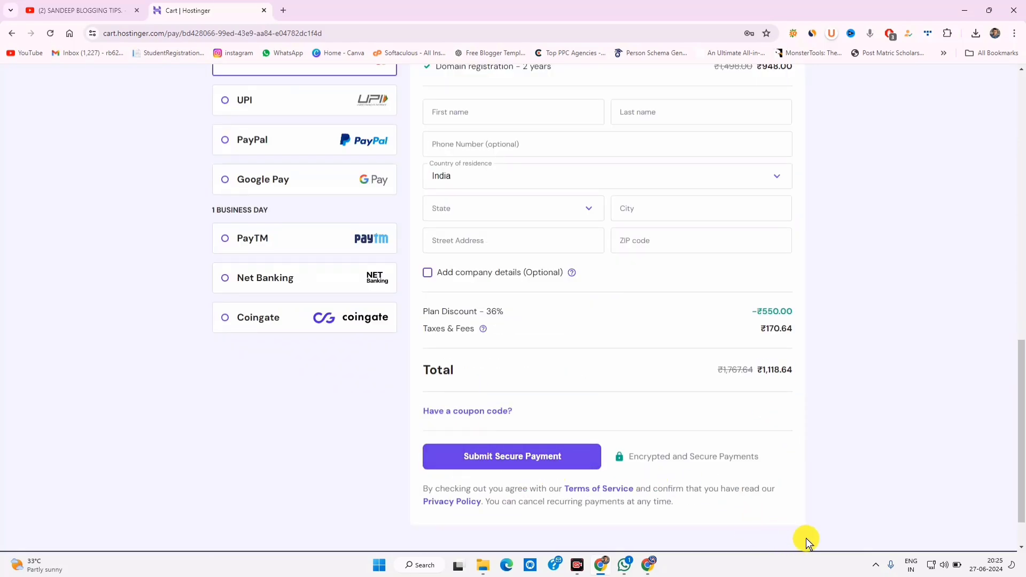
scroll(694, 454, up, 3)
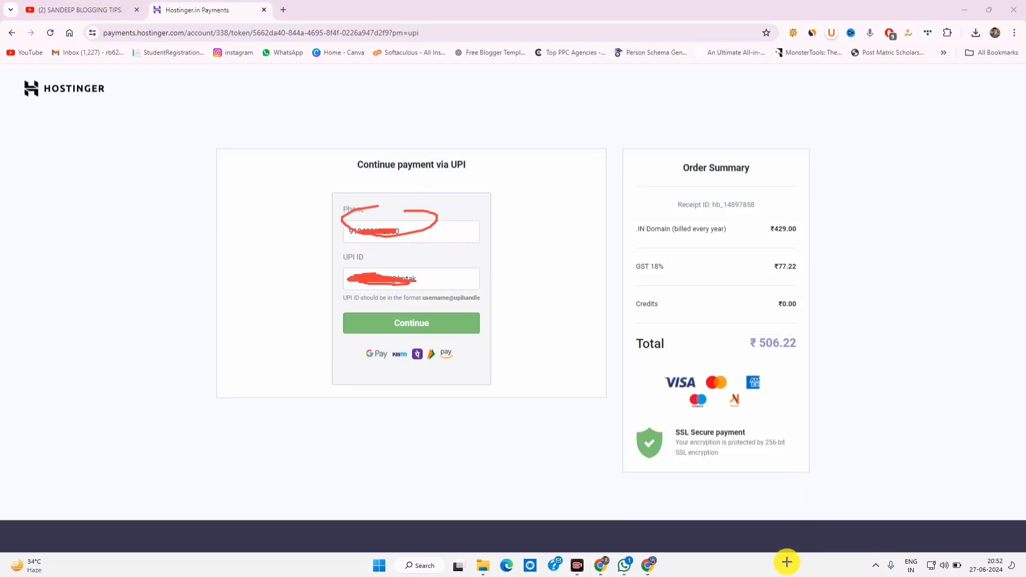
mouse_move(437, 204)
mouse_down()
mouse_move(360, 229)
mouse_move(417, 225)
mouse_move(406, 247)
mouse_move(444, 266)
mouse_move(408, 300)
mouse_move(450, 314)
mouse_move(401, 347)
mouse_move(414, 319)
mouse_up()
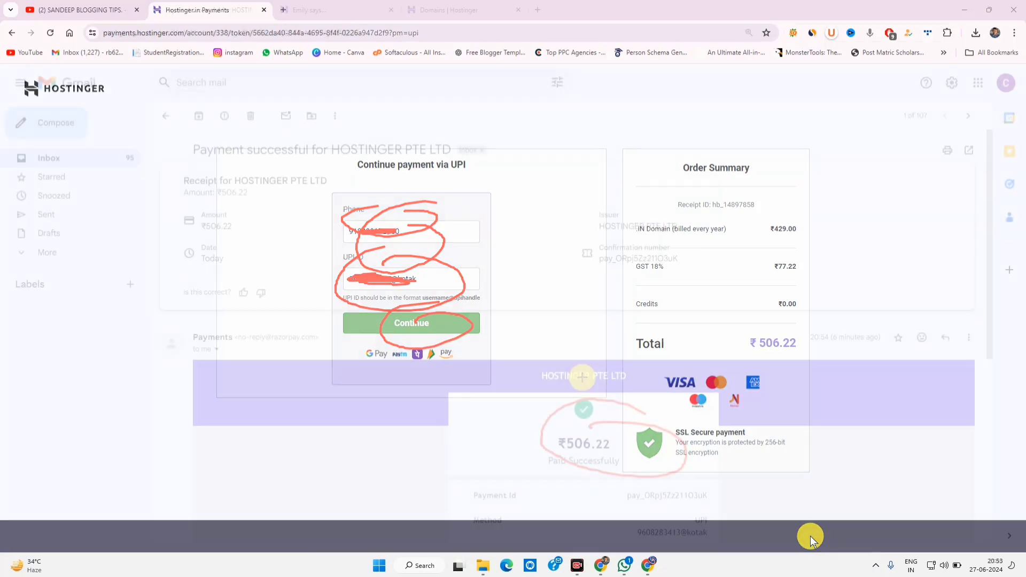
Step: Keep India and Personal on the Complete registration page and move on to contact details
mouse_move(645, 413)
mouse_down()
mouse_move(549, 483)
mouse_move(673, 437)
mouse_move(590, 426)
mouse_up()
mouse_move(643, 376)
mouse_down()
mouse_move(579, 412)
mouse_move(631, 414)
mouse_up()
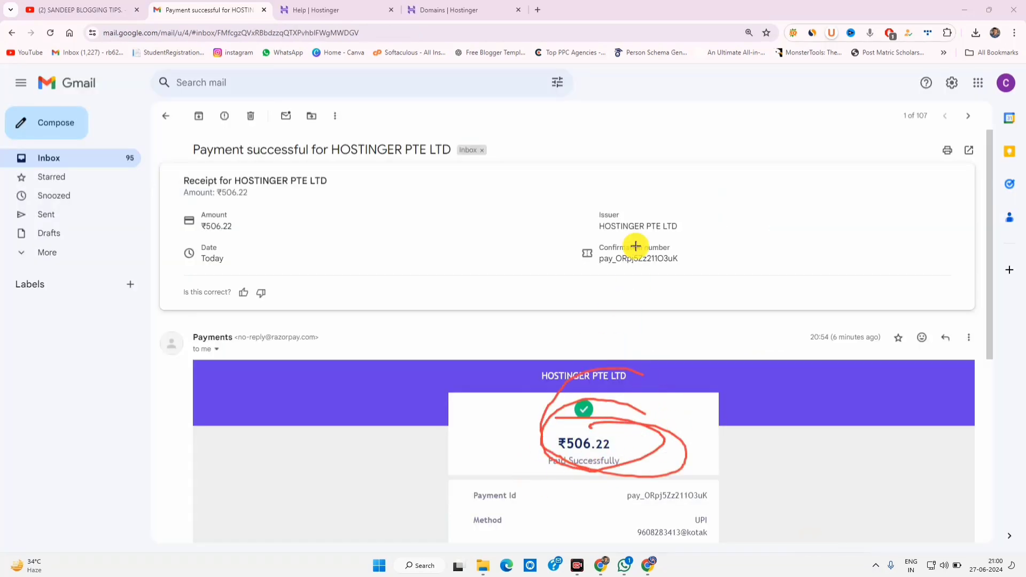
mouse_move(537, 187)
mouse_down()
mouse_move(561, 247)
mouse_move(492, 227)
mouse_up()
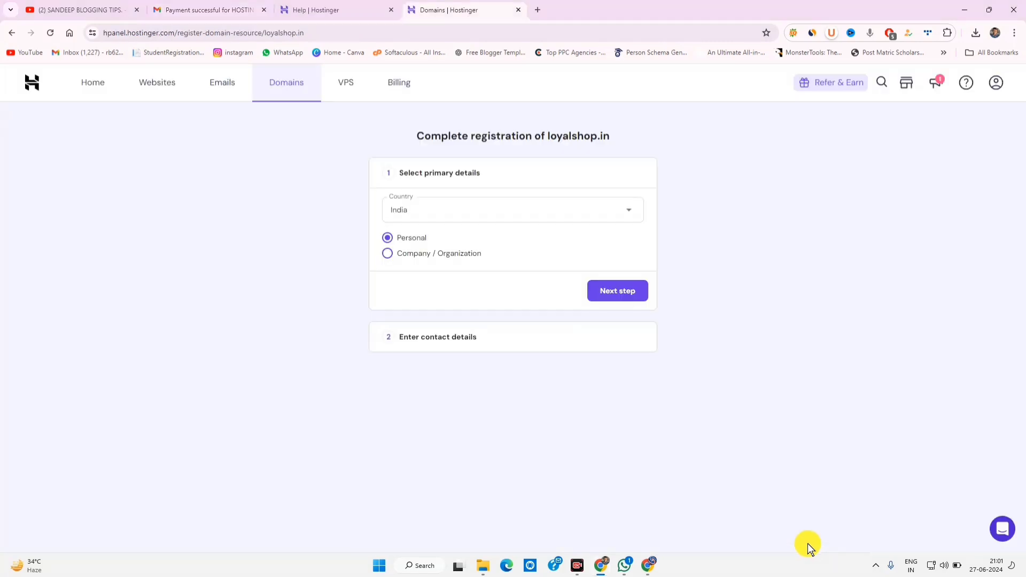
drag(491, 138, 638, 159)
click(343, 182)
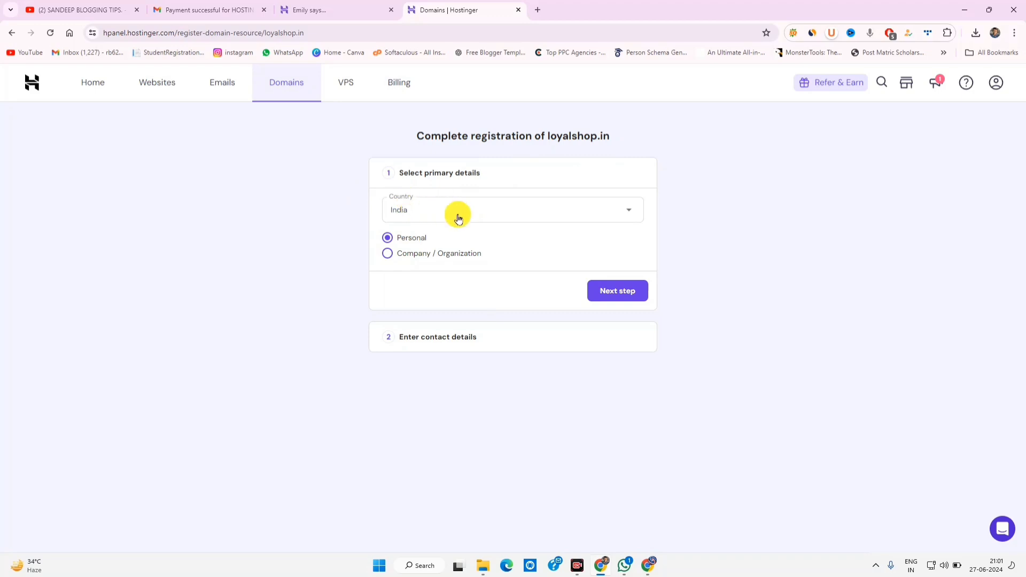
click(617, 291)
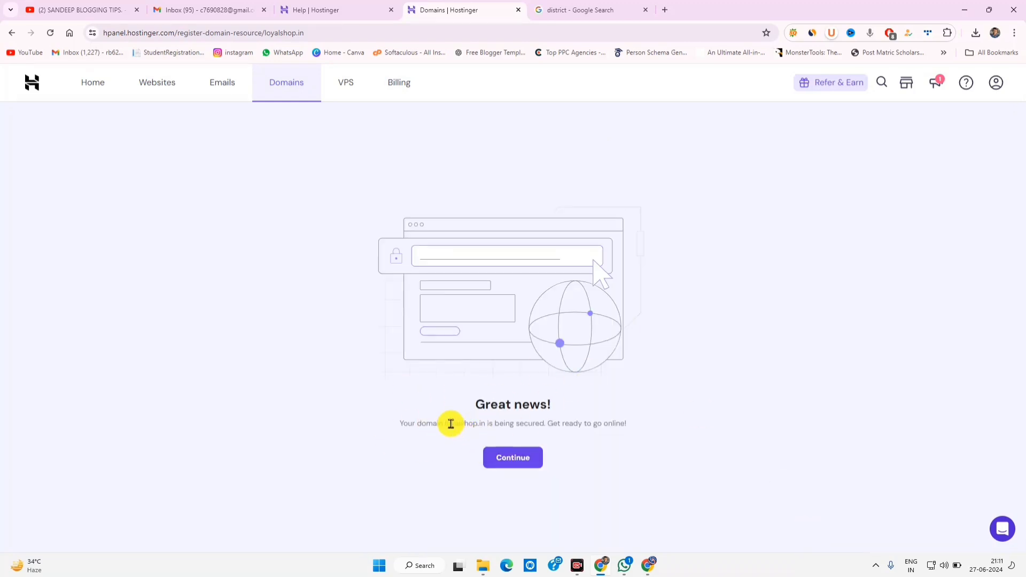
Step: Continue past the domain-secured confirmation and skip the web hosting offer
drag(450, 423, 530, 419)
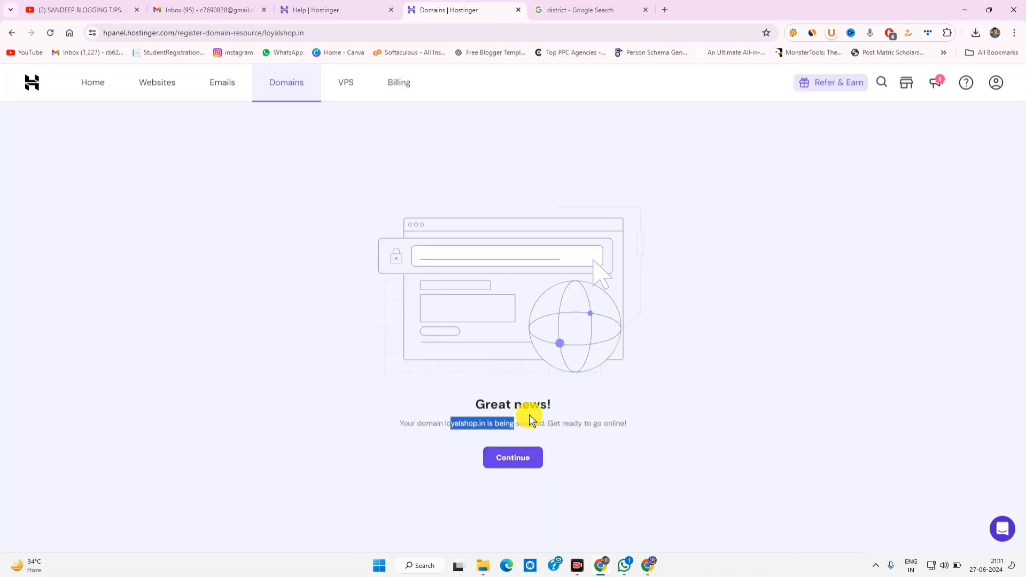
click(518, 458)
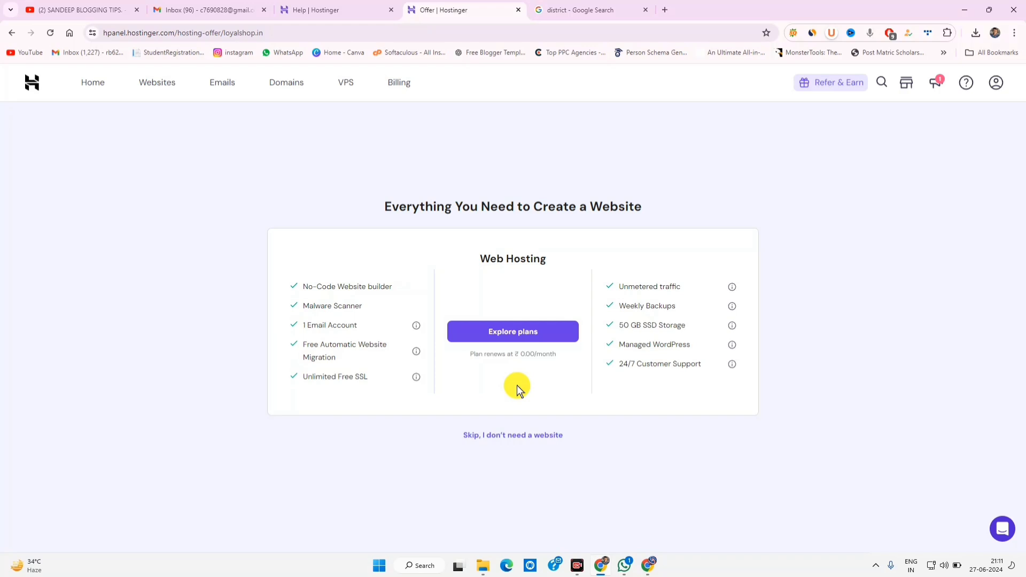
drag(452, 207, 638, 211)
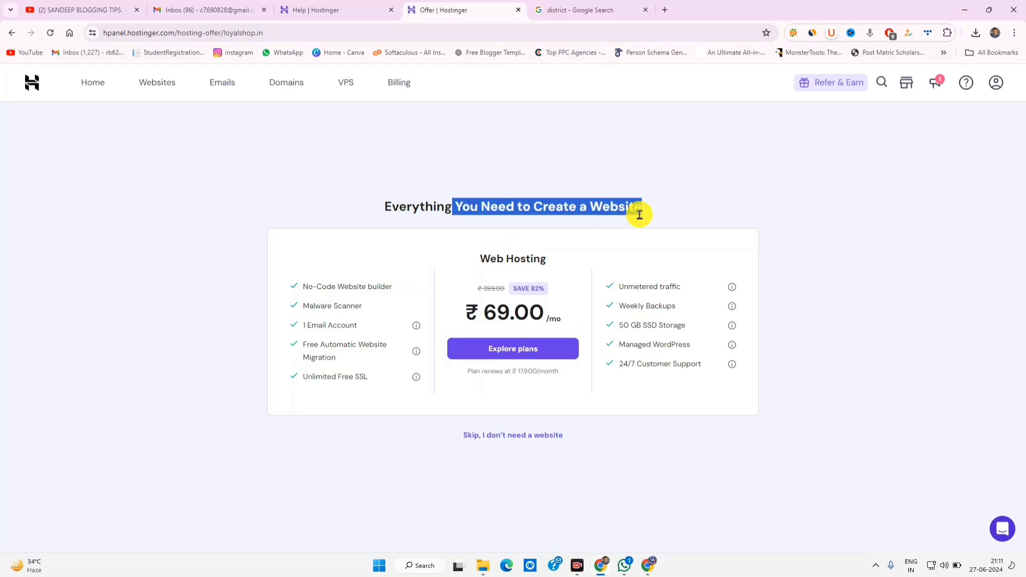
click(497, 435)
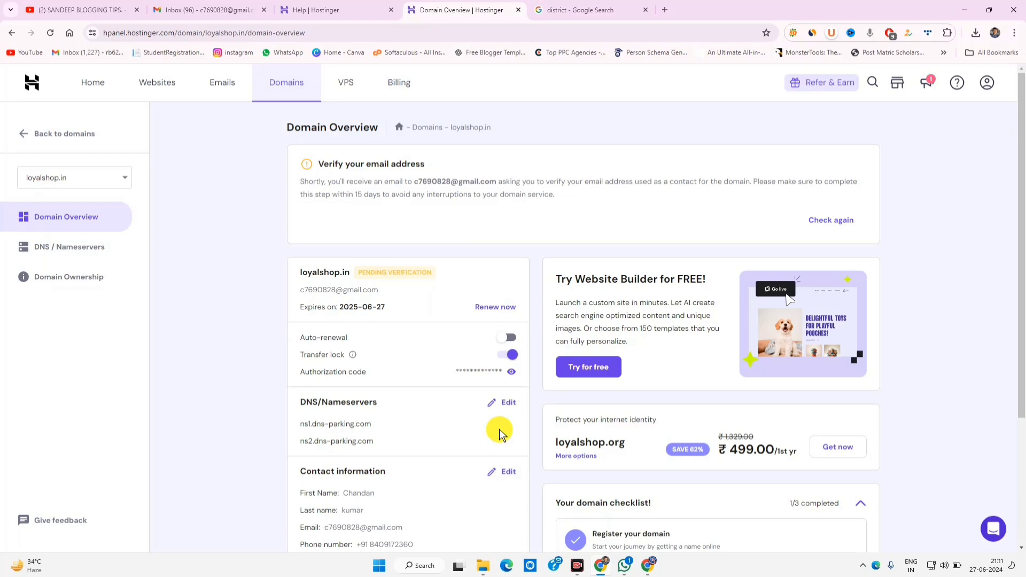
Step: Open Hostinger's verification email in Gmail and confirm the domain contact's email address
drag(431, 182, 610, 188)
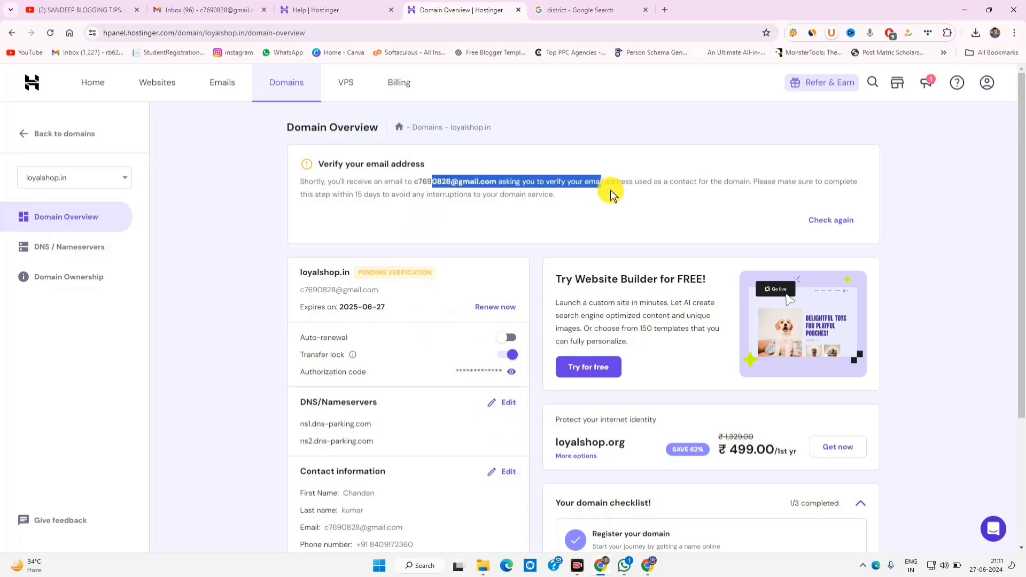
drag(689, 181, 788, 182)
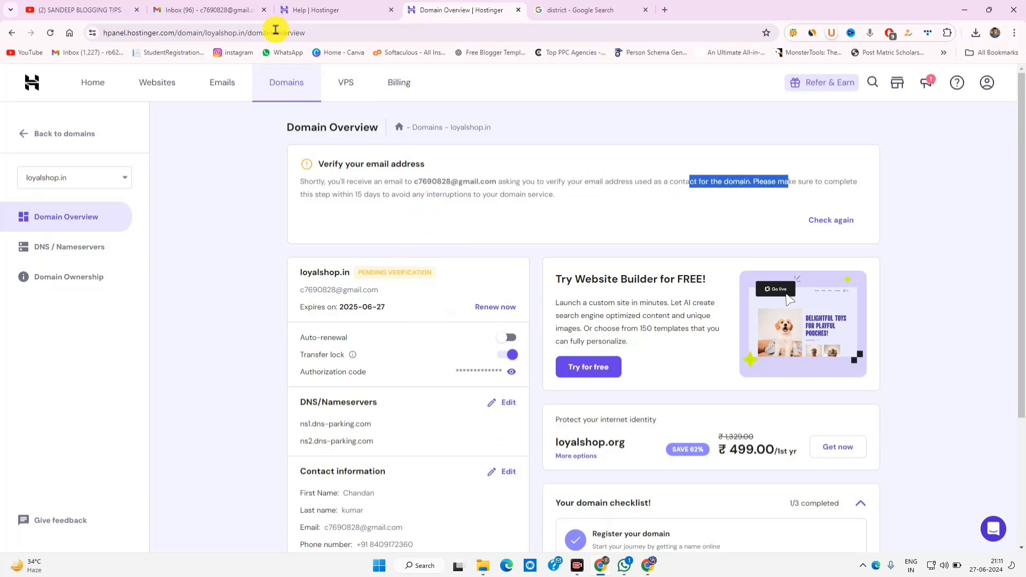
click(216, 9)
click(390, 267)
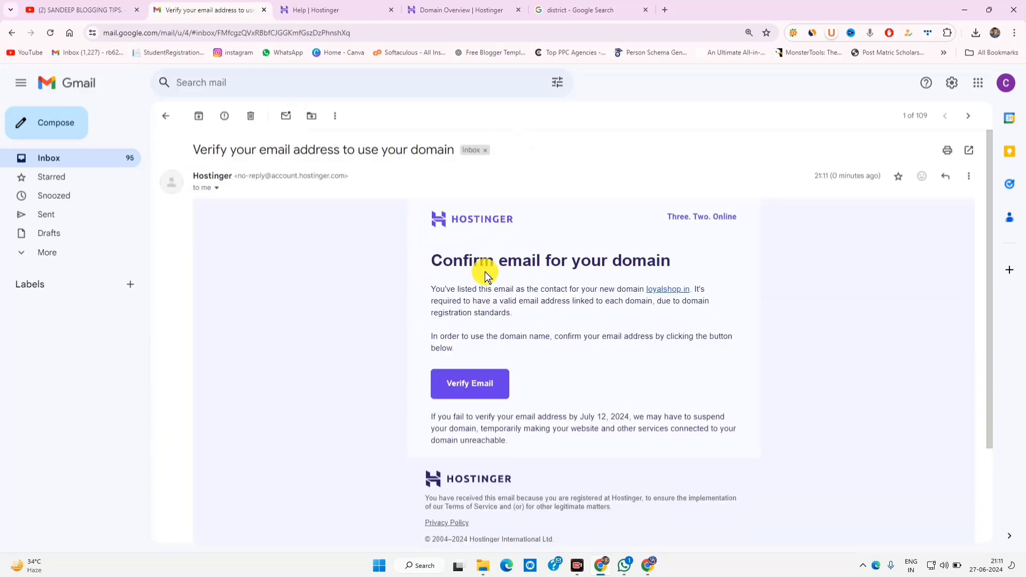
click(470, 383)
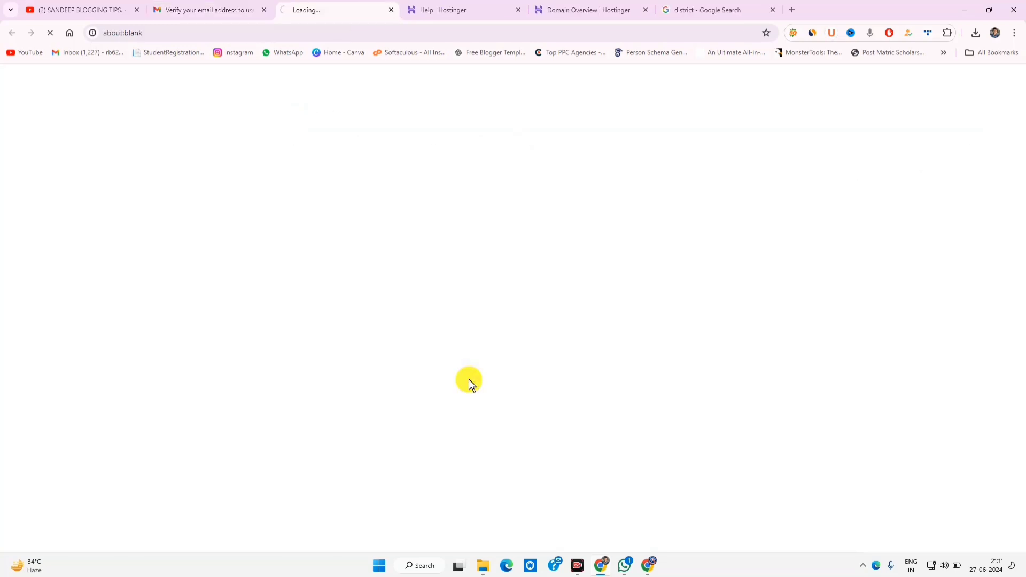
Step: View the verification success page, then recheck verification on the loyalshop.in Domain Overview
click(557, 7)
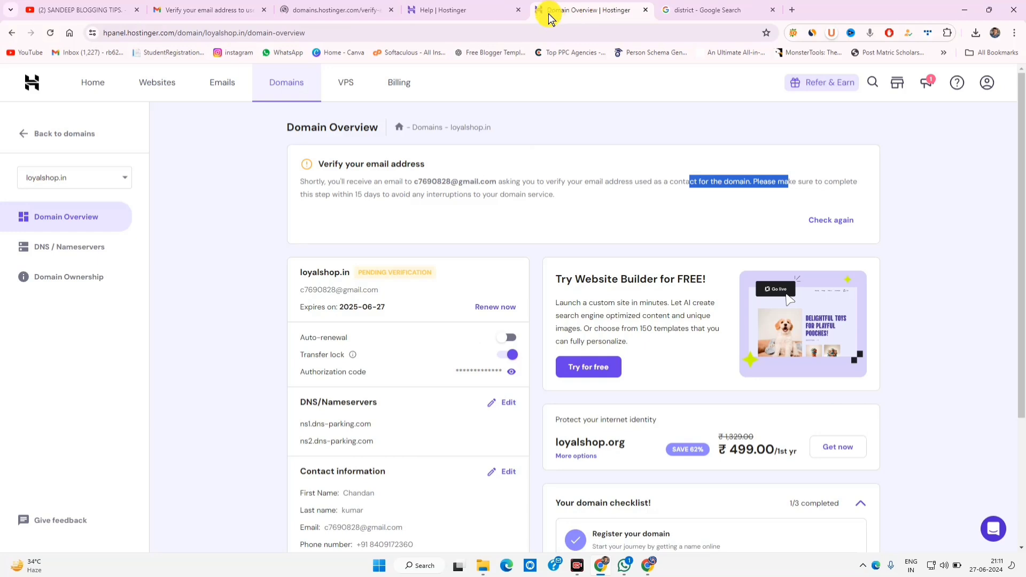
click(518, 10)
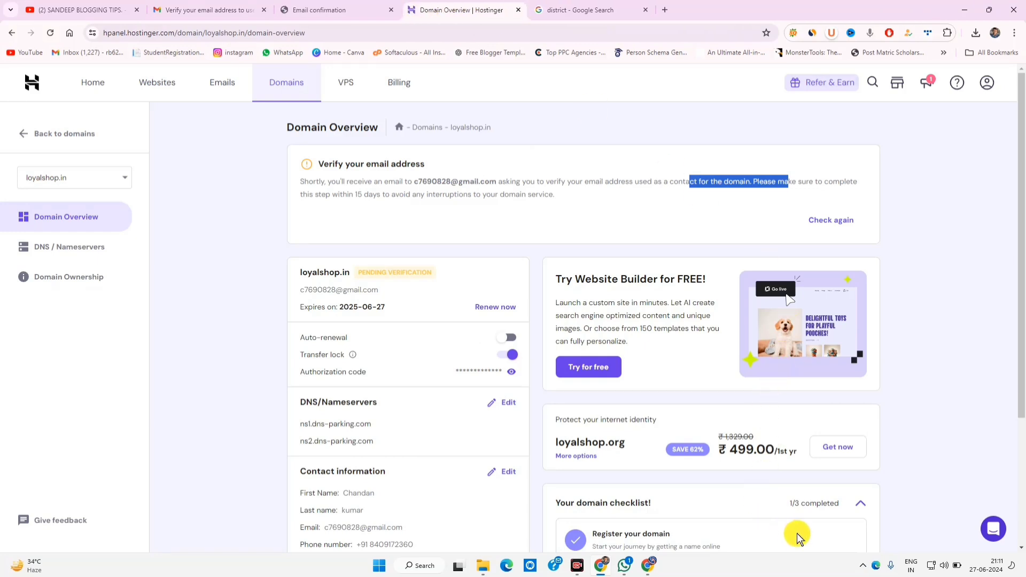
click(319, 9)
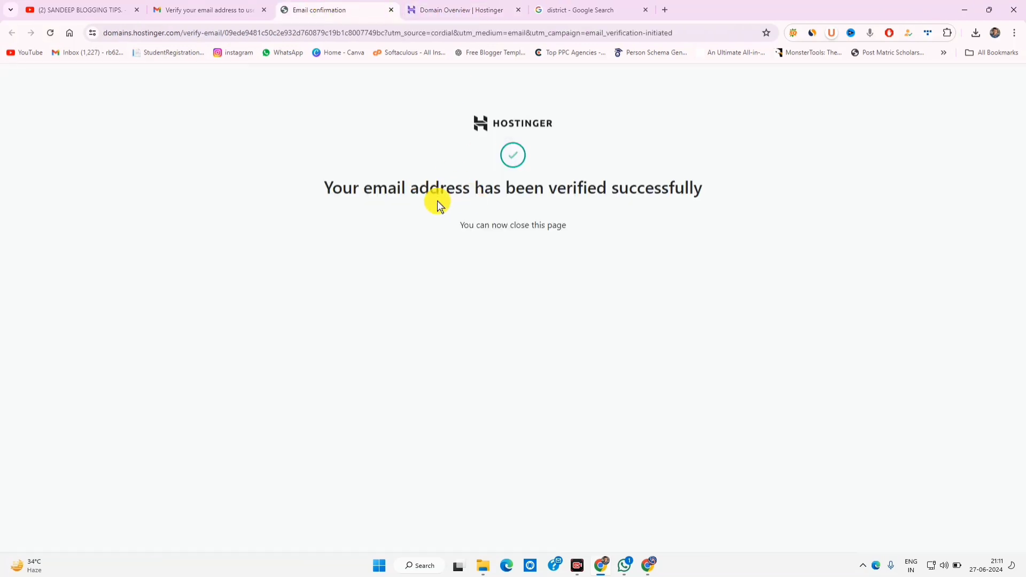
drag(416, 190, 568, 227)
click(473, 8)
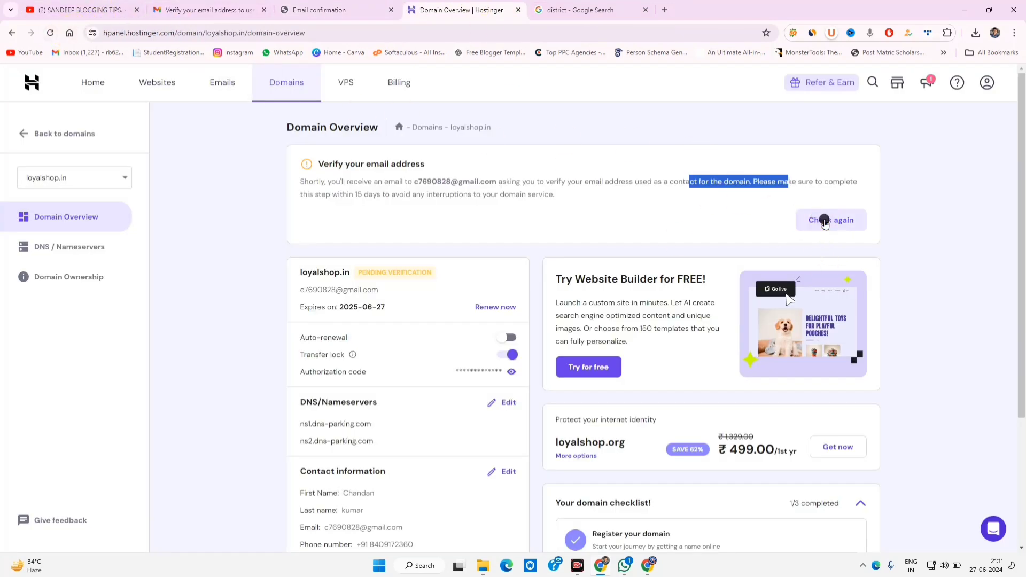
click(823, 220)
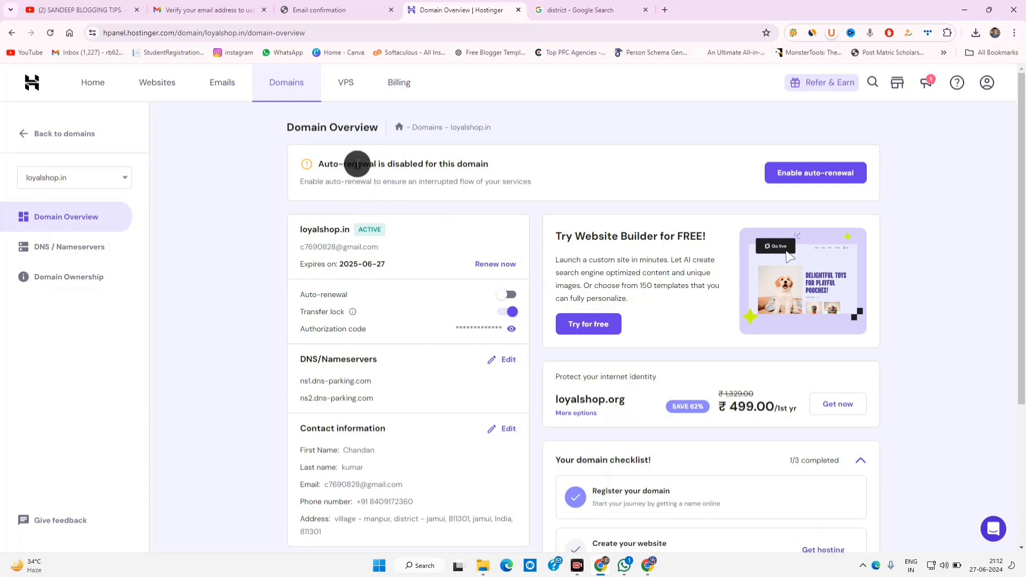
Step: Review the active loyalshop.in overview, noting auto-renewal disabled and the 2025-06-27 expiry date
drag(353, 166, 468, 163)
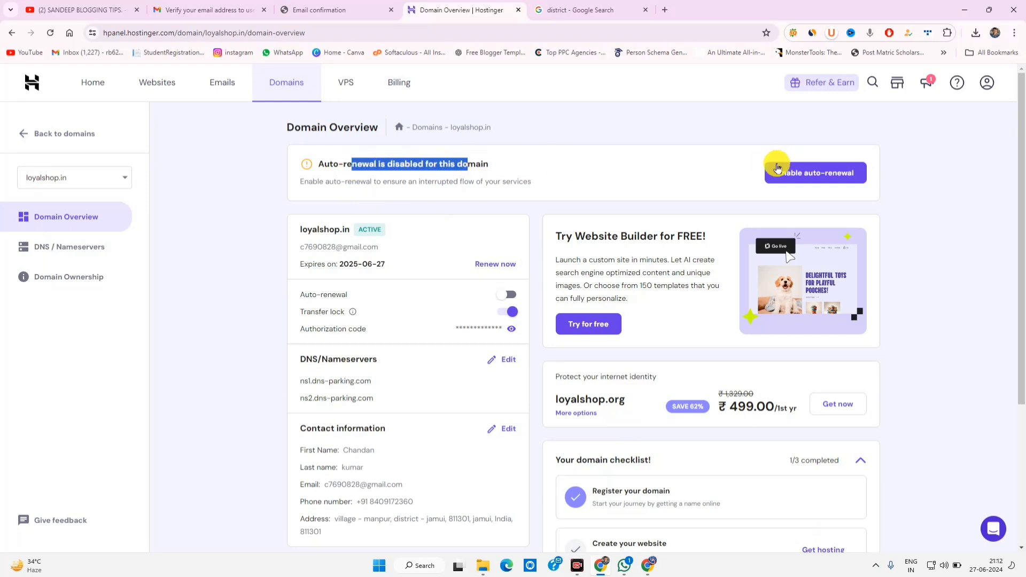
drag(340, 264, 422, 270)
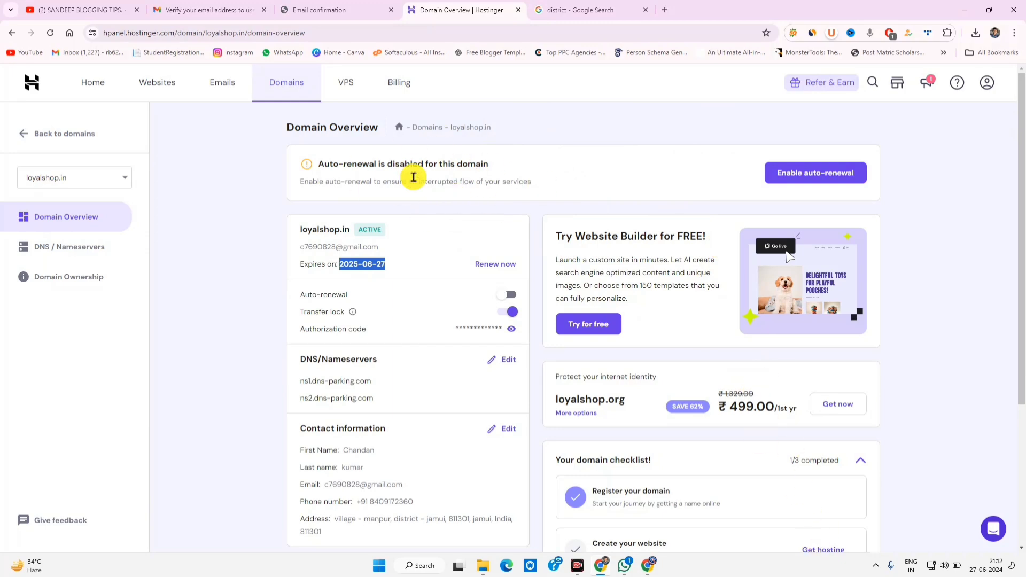
scroll(719, 411, down, 3)
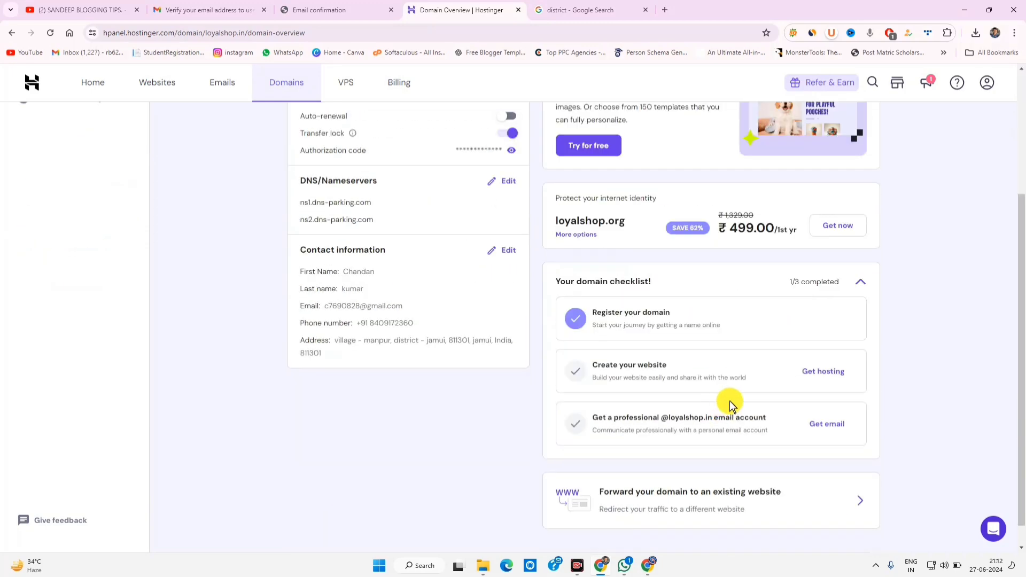
scroll(762, 451, up, 3)
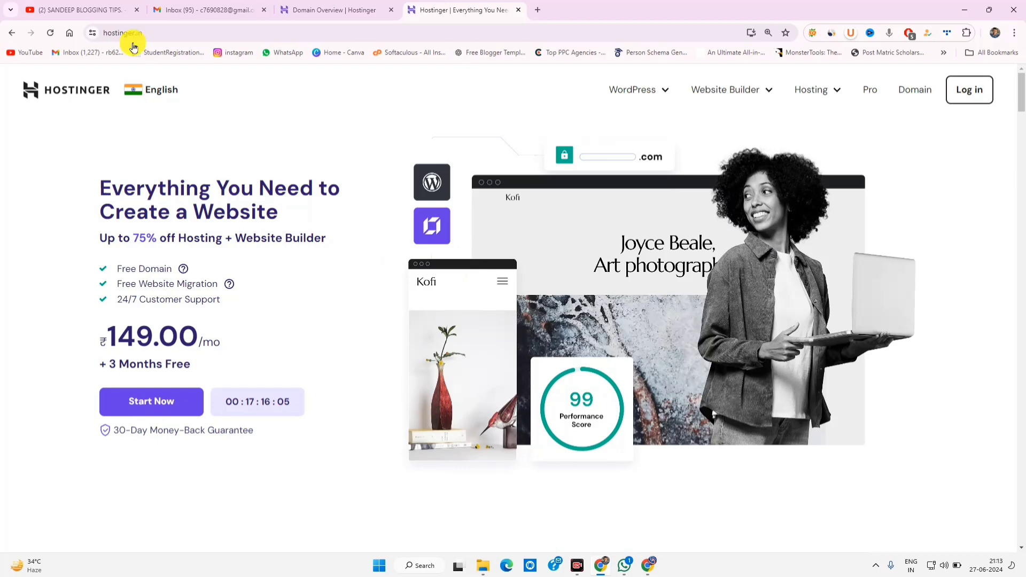
Step: Confirm Chrome's third-party cookies are set to Allow, then return to the Hostinger homepage
click(92, 33)
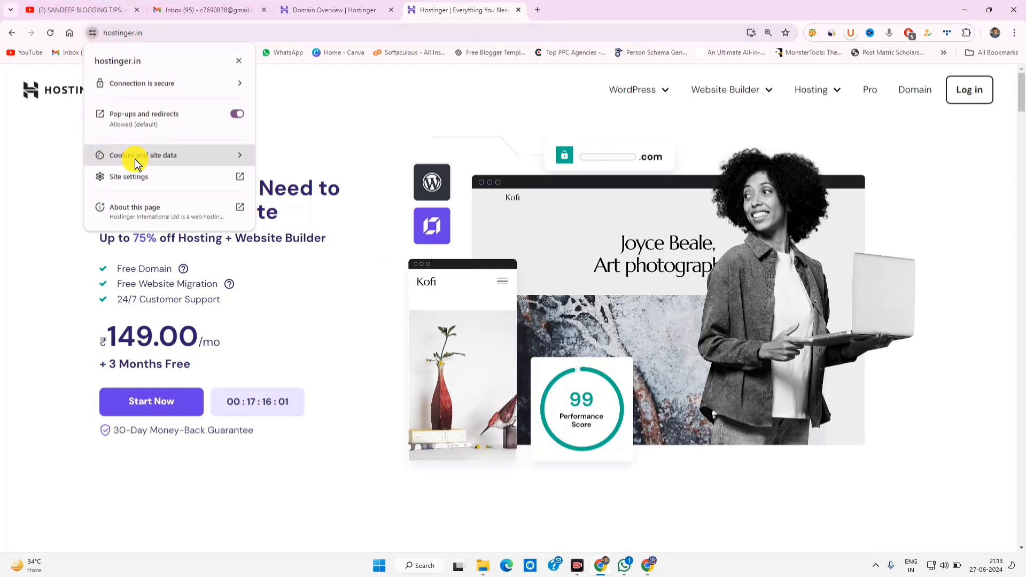
click(166, 157)
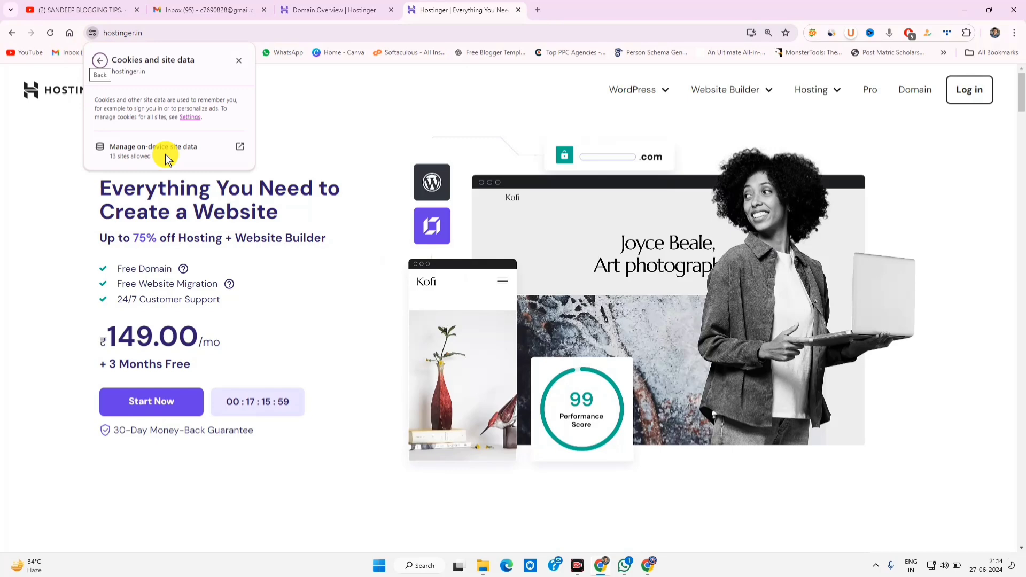
click(188, 118)
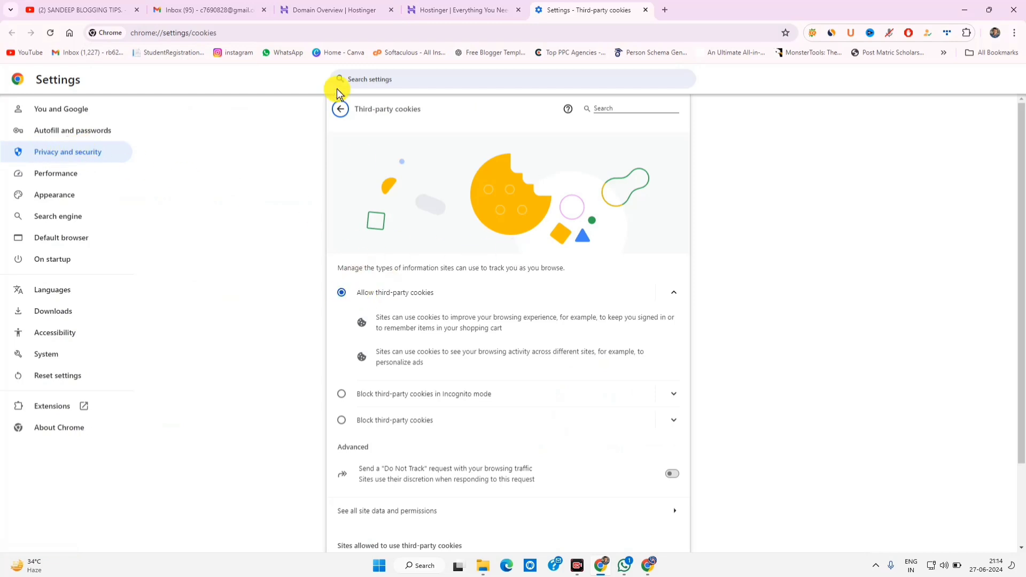
click(340, 109)
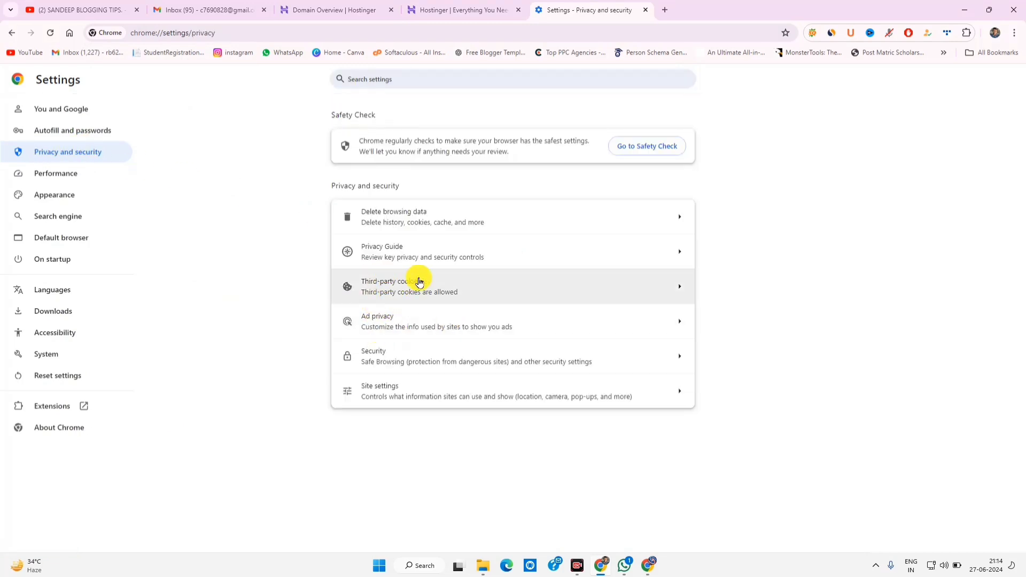
click(416, 280)
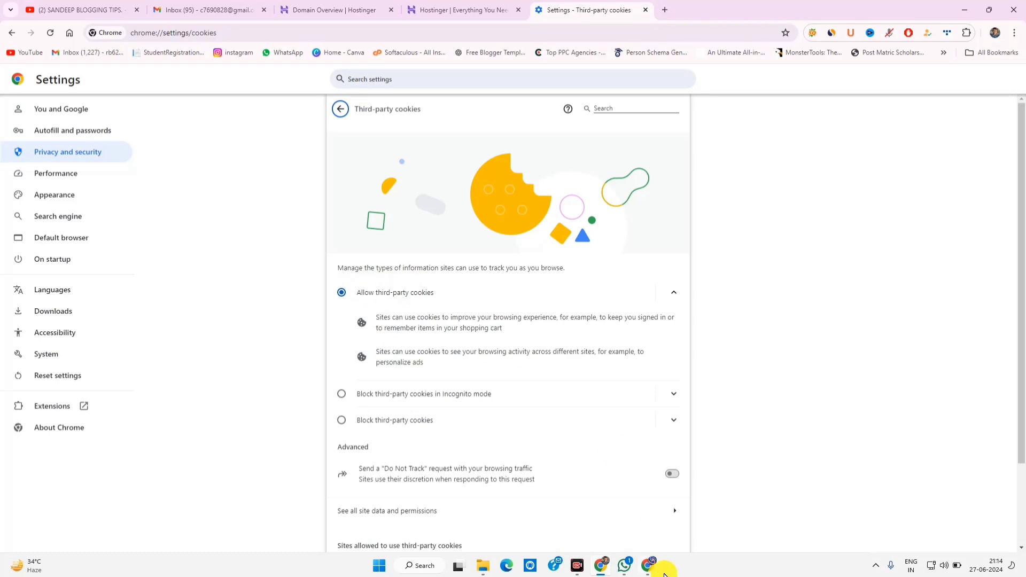
click(641, 536)
mouse_move(328, 277)
mouse_down()
mouse_move(371, 319)
mouse_move(687, 394)
mouse_move(700, 384)
mouse_up()
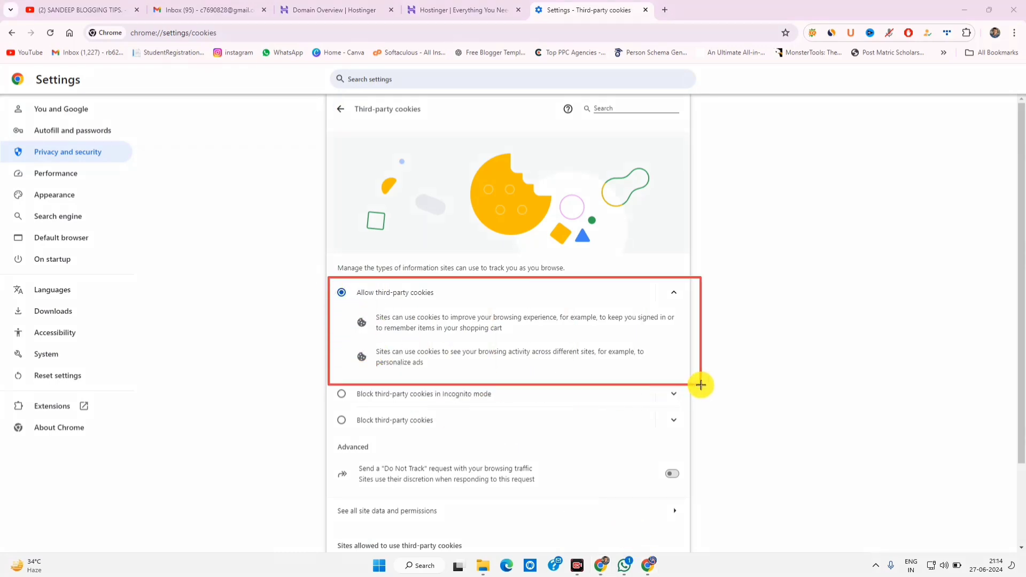
click(585, 537)
click(457, 9)
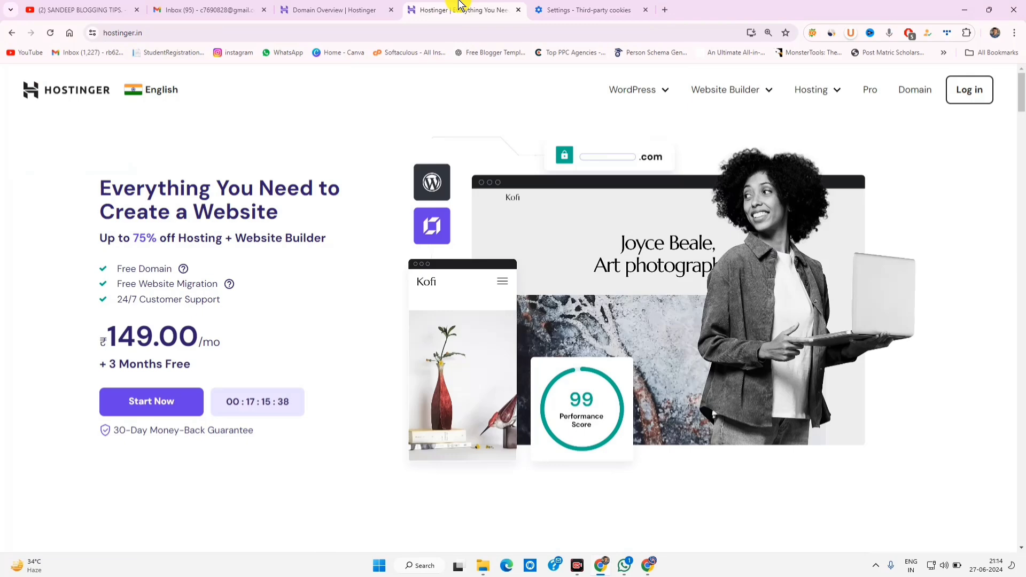
scroll(515, 242, down, 12)
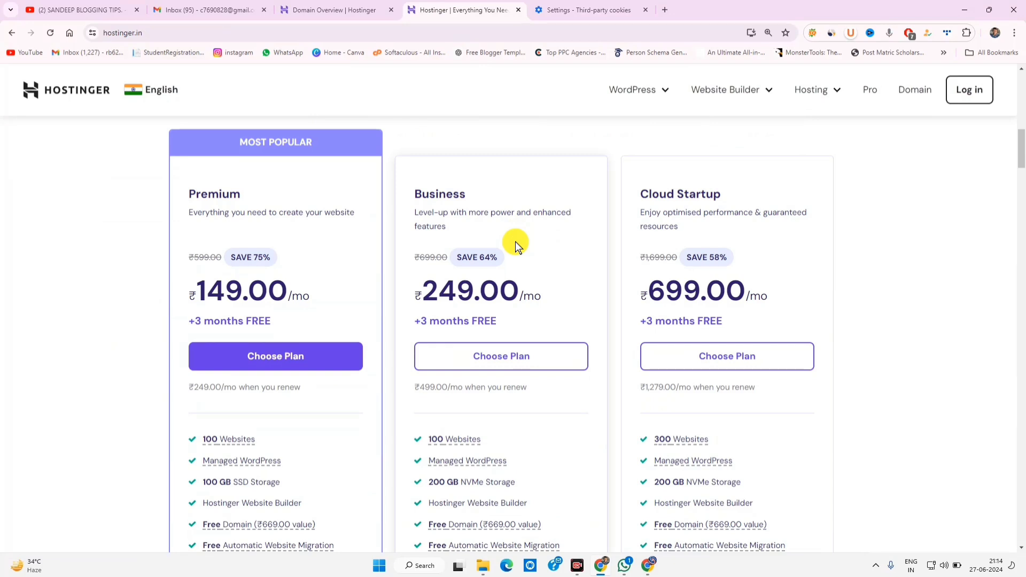
scroll(254, 346, down, 6)
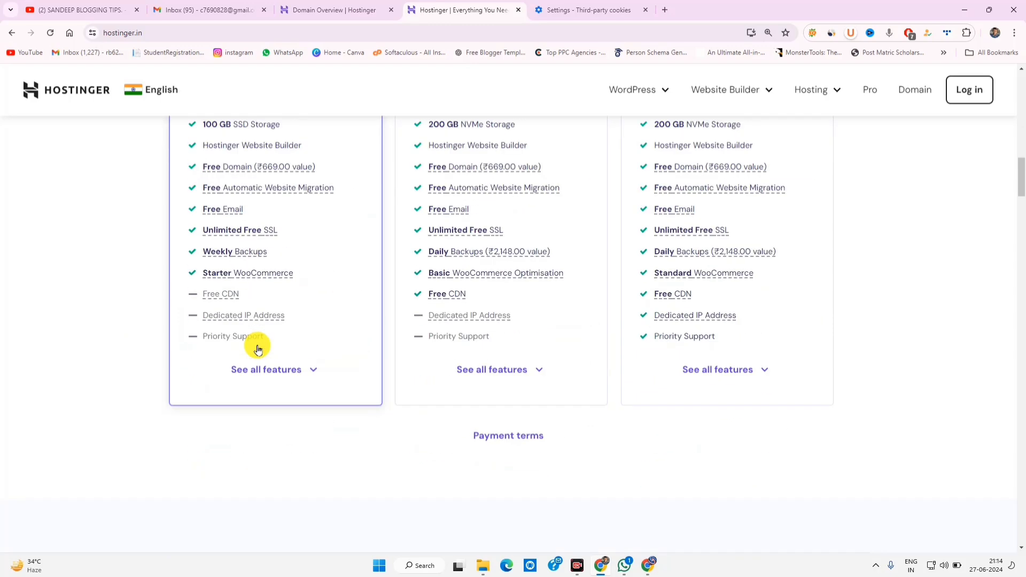
scroll(258, 349, up, 6)
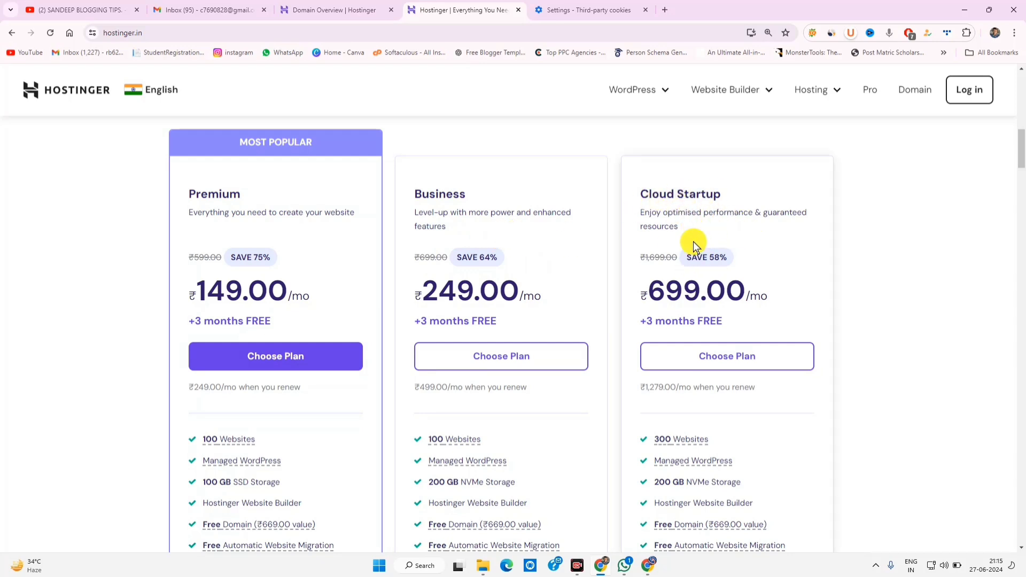
scroll(706, 293, down, 3)
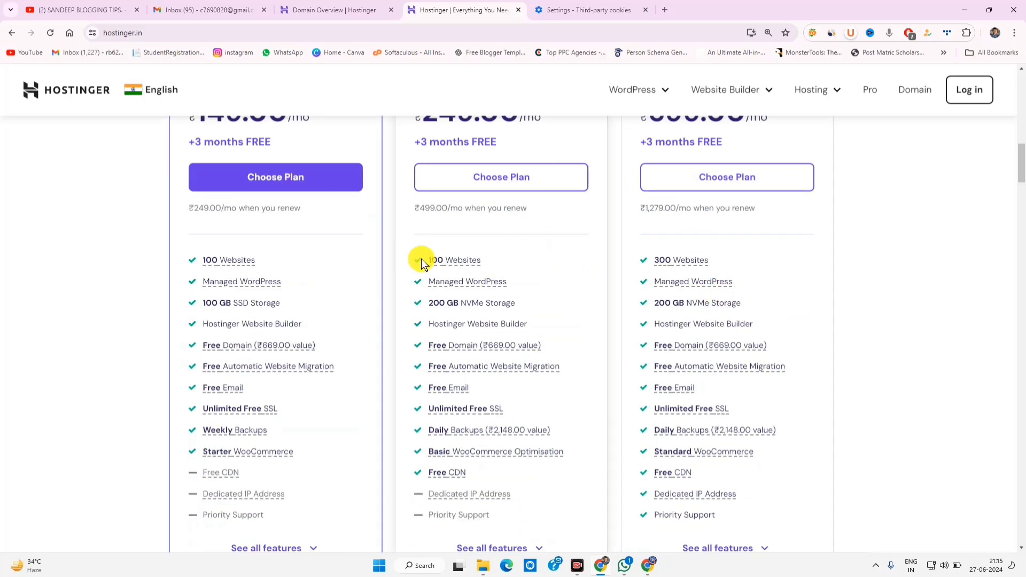
mouse_move(458, 265)
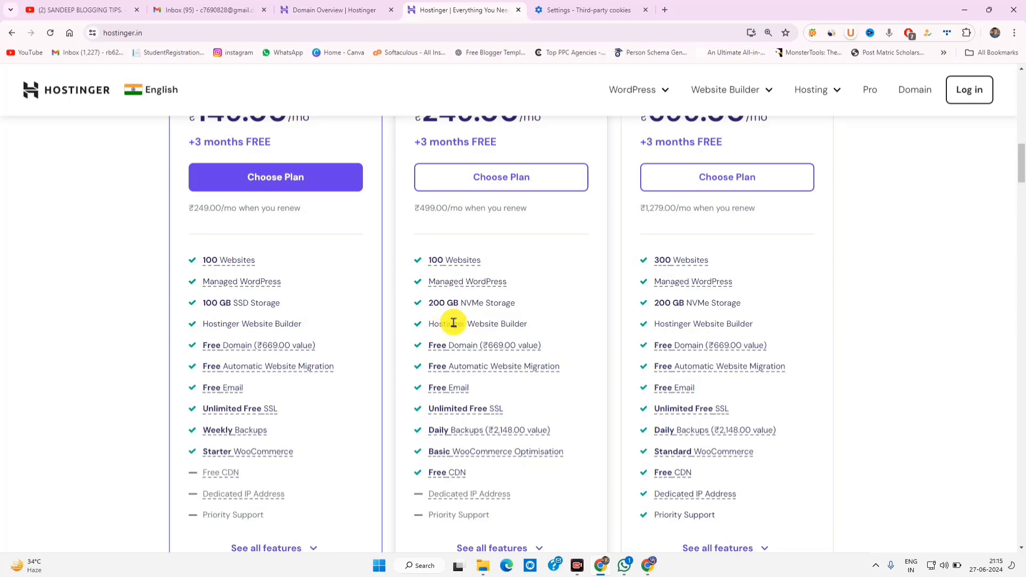
mouse_move(455, 434)
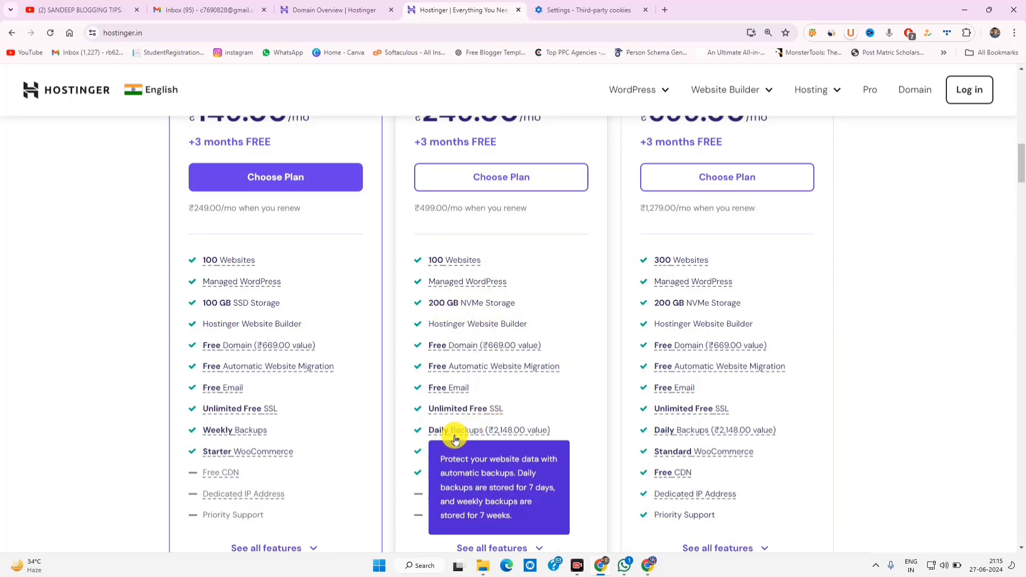
scroll(477, 435, down, 3)
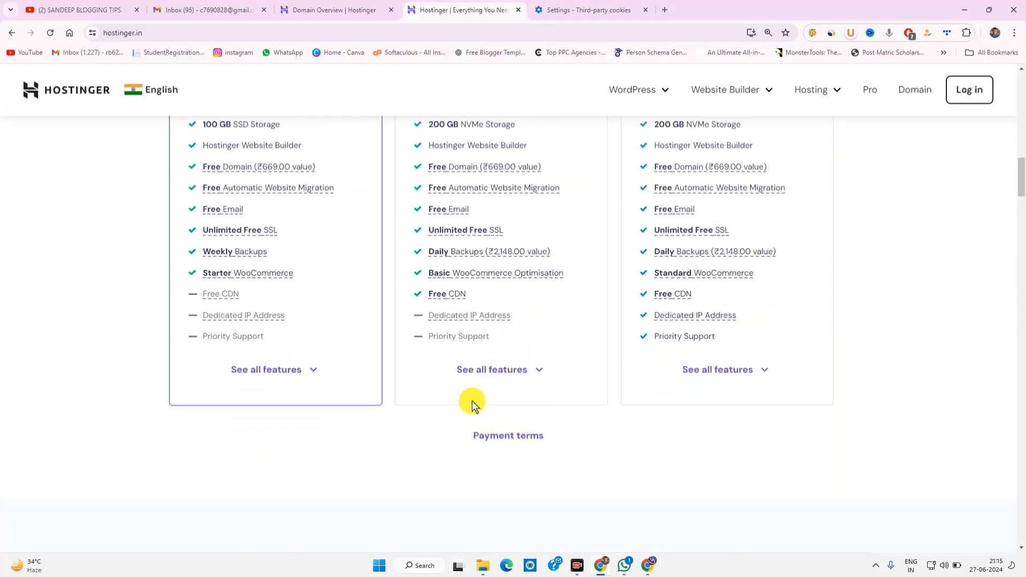
Step: Expand all plans' feature lists and review the 150 Templates feature
click(299, 372)
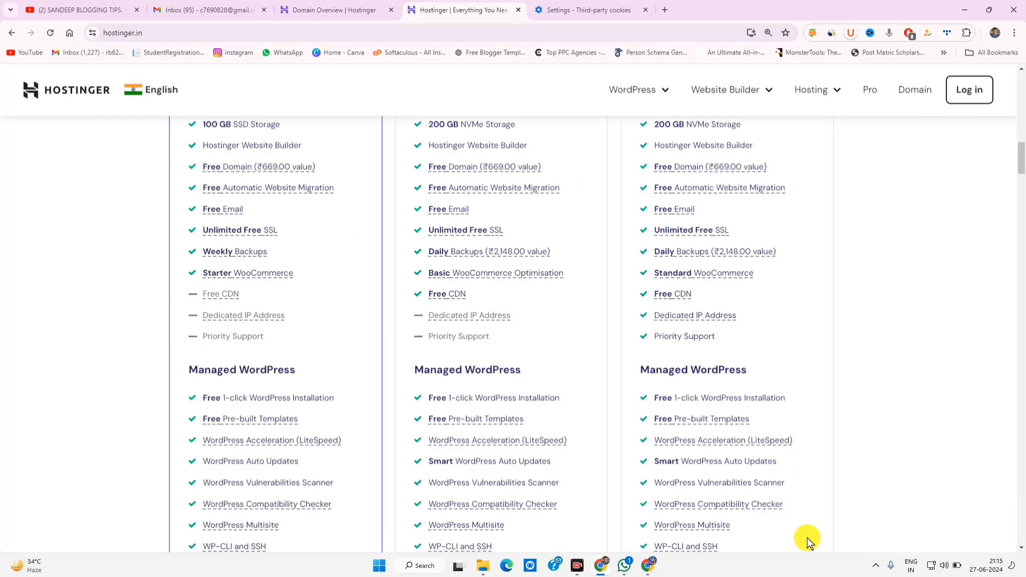
scroll(453, 419, up, 12)
scroll(247, 314, down, 7)
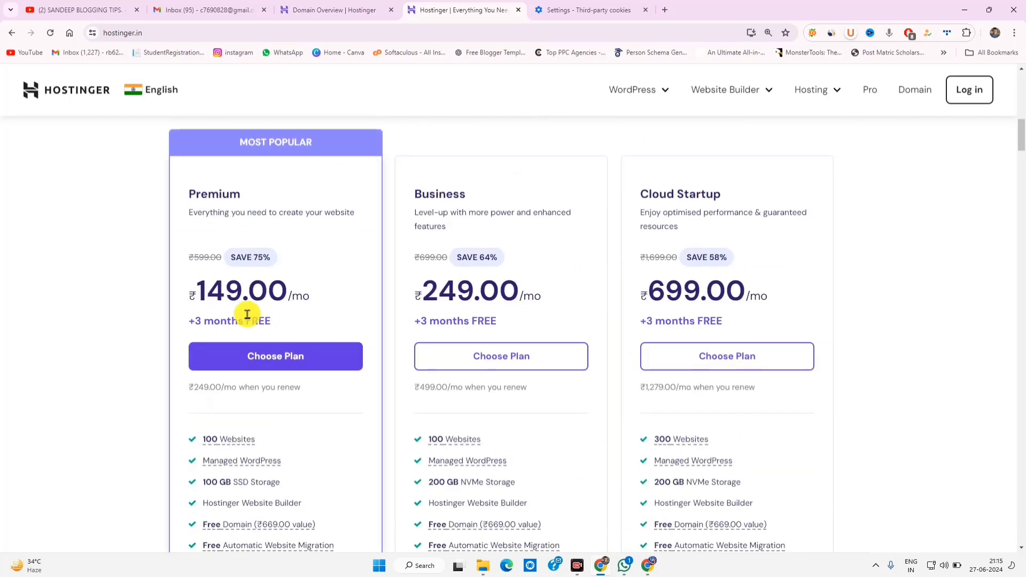
scroll(257, 284, down, 6)
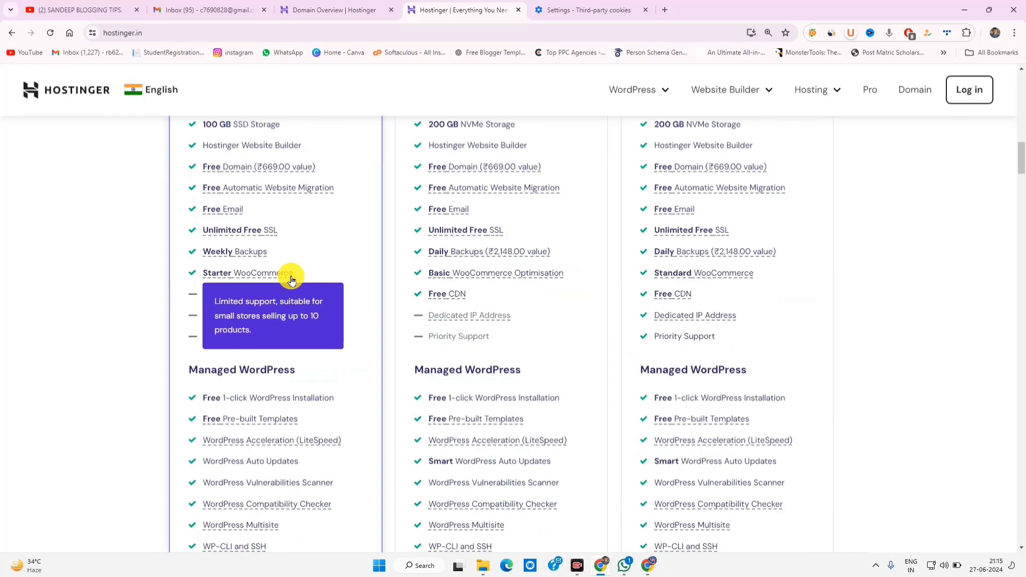
scroll(529, 267, up, 6)
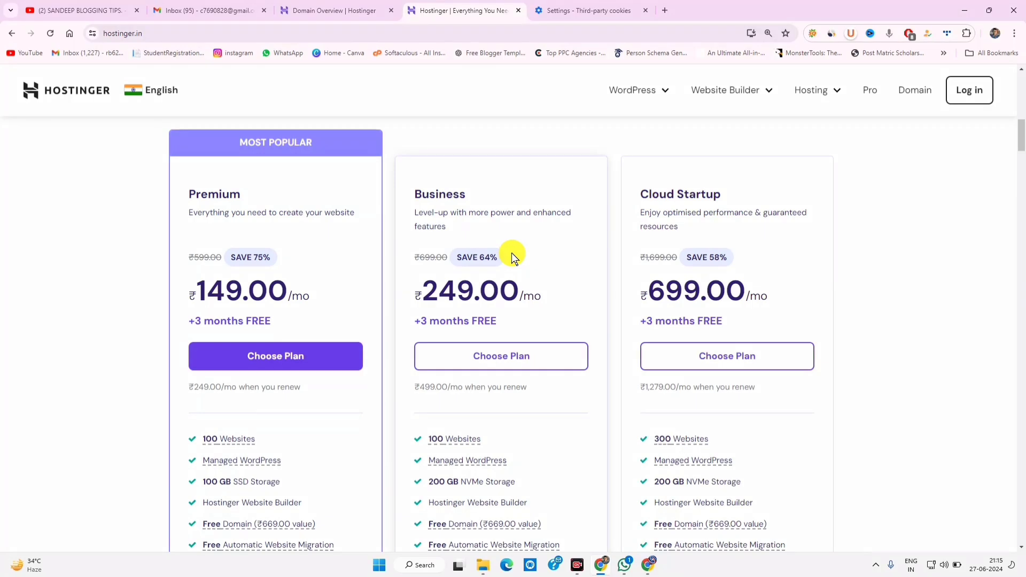
scroll(511, 252, down, 6)
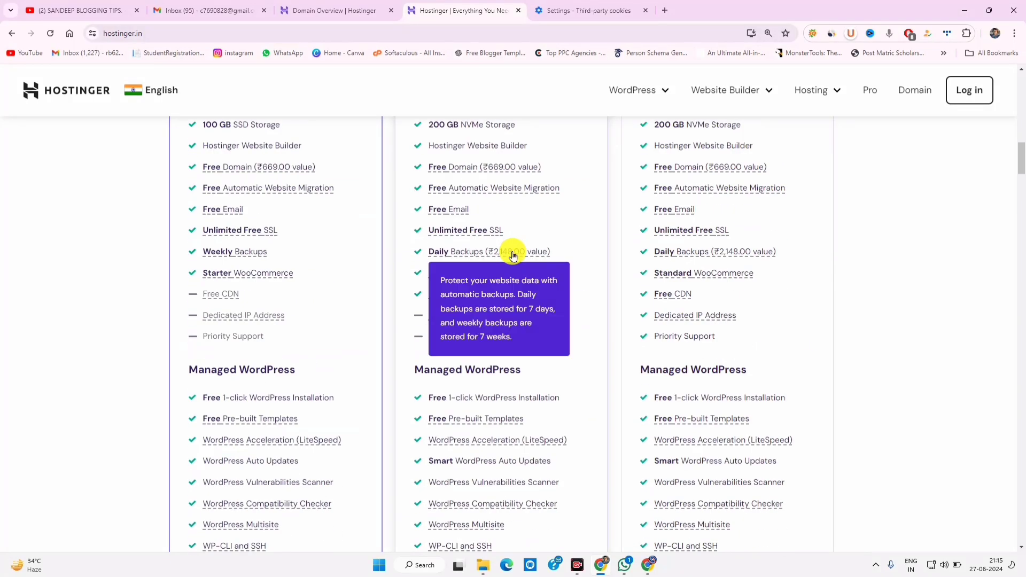
scroll(503, 259, down, 6)
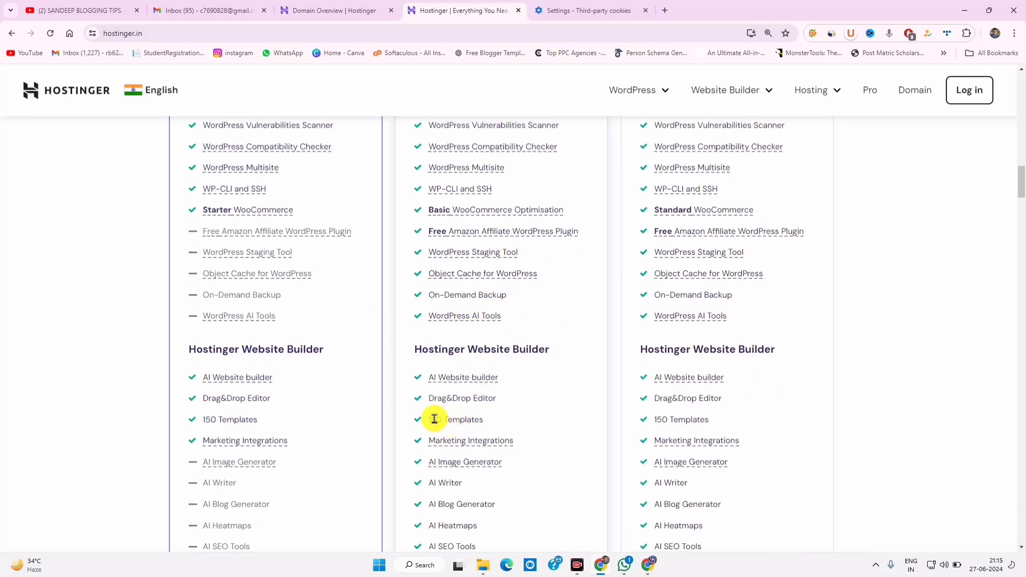
drag(435, 419, 474, 419)
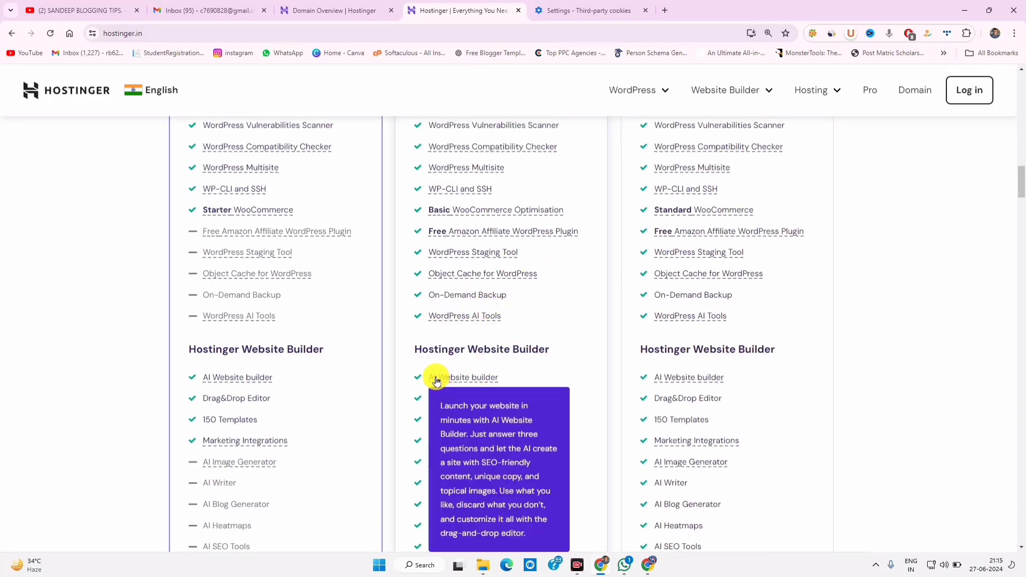
drag(437, 383, 474, 377)
Step: Compare Premium's Standard and Business's Enhanced DDoS Protection in the Security features
scroll(484, 379, down, 3)
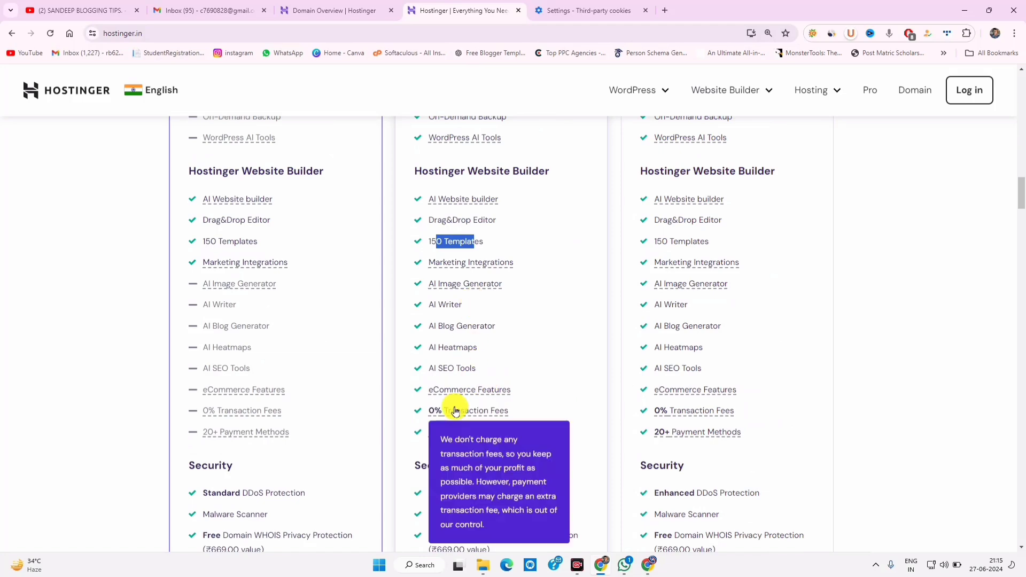
scroll(481, 316, down, 3)
drag(446, 356, 560, 359)
click(533, 358)
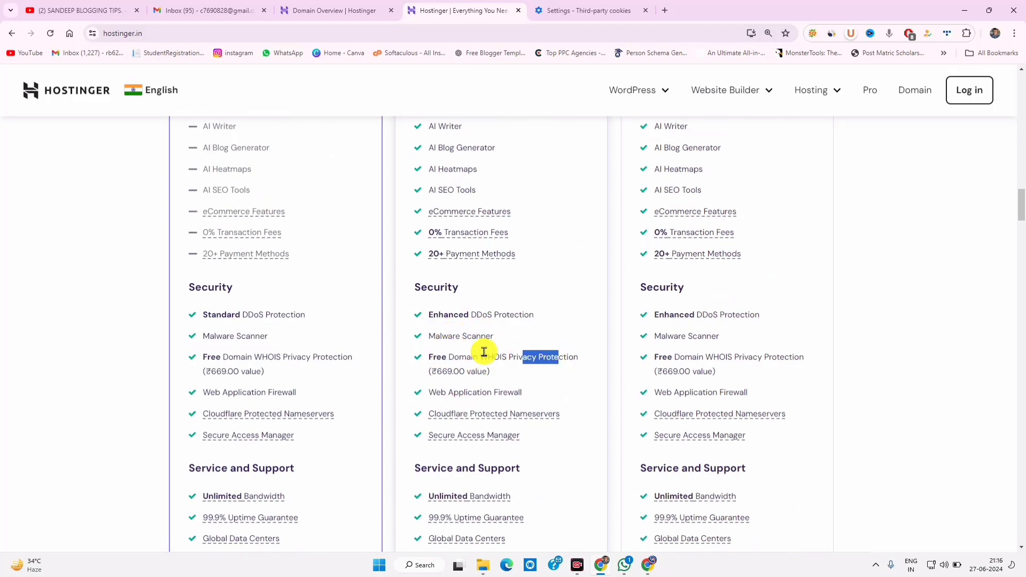
drag(444, 314, 527, 312)
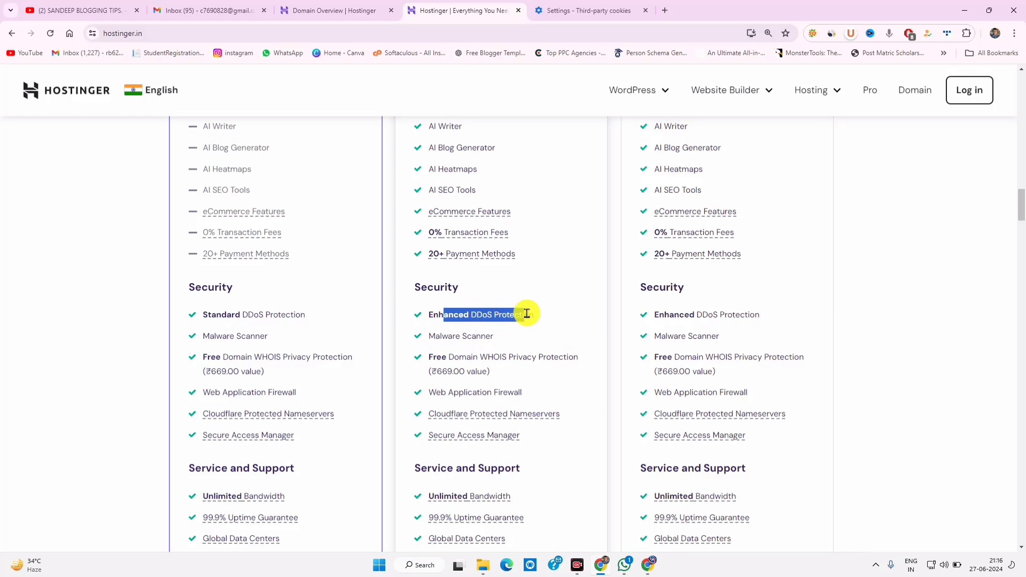
drag(269, 314, 208, 315)
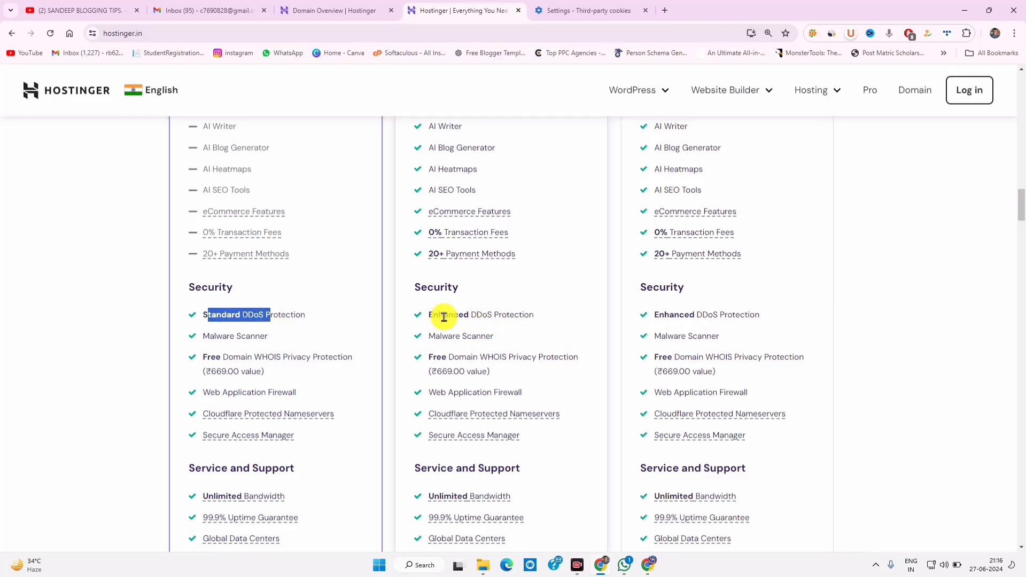
drag(444, 317, 550, 319)
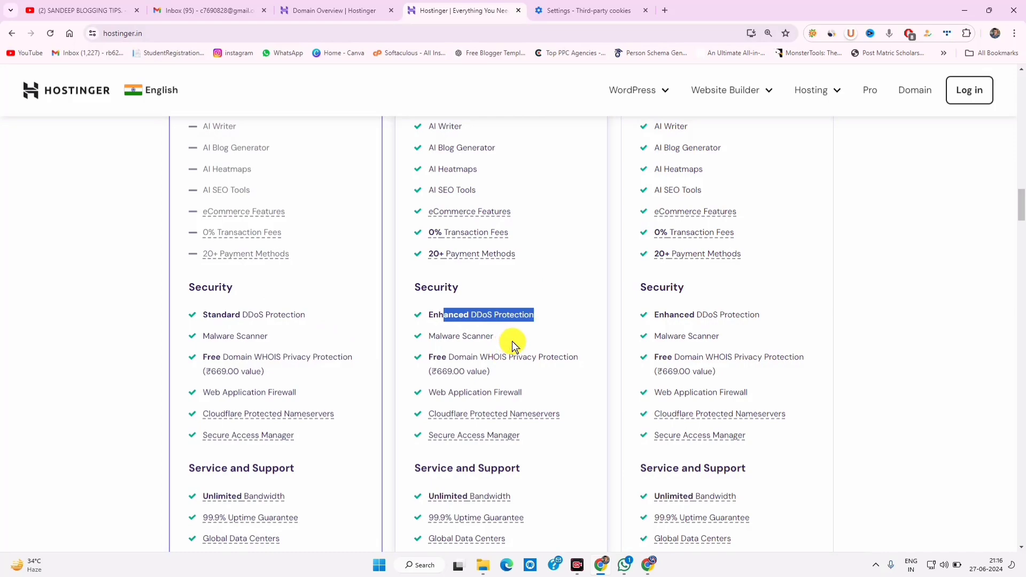
scroll(514, 353, down, 13)
scroll(514, 369, up, 15)
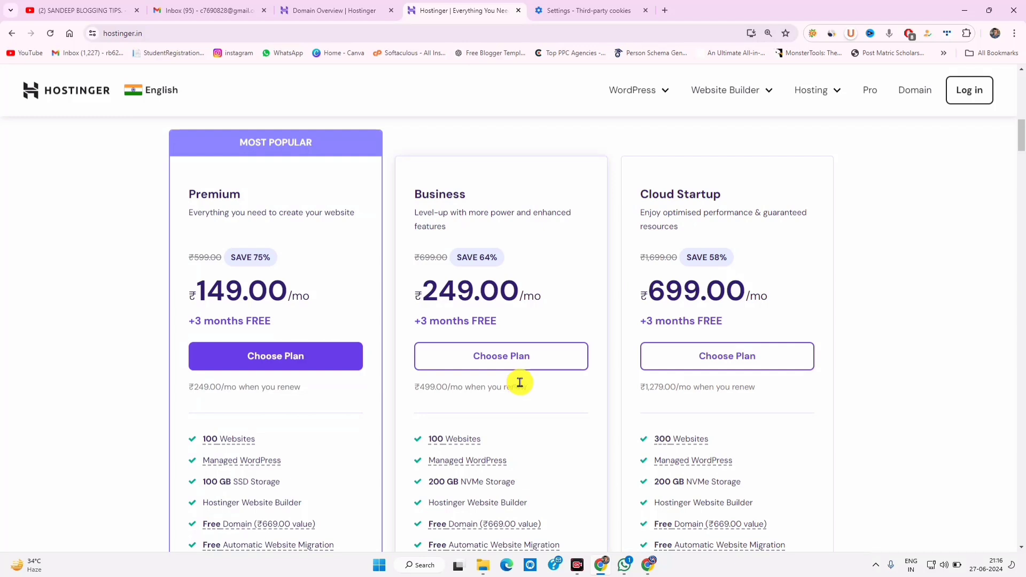
Step: Choose the Business plan on the 48-month term at ₹249.00 per month
click(487, 365)
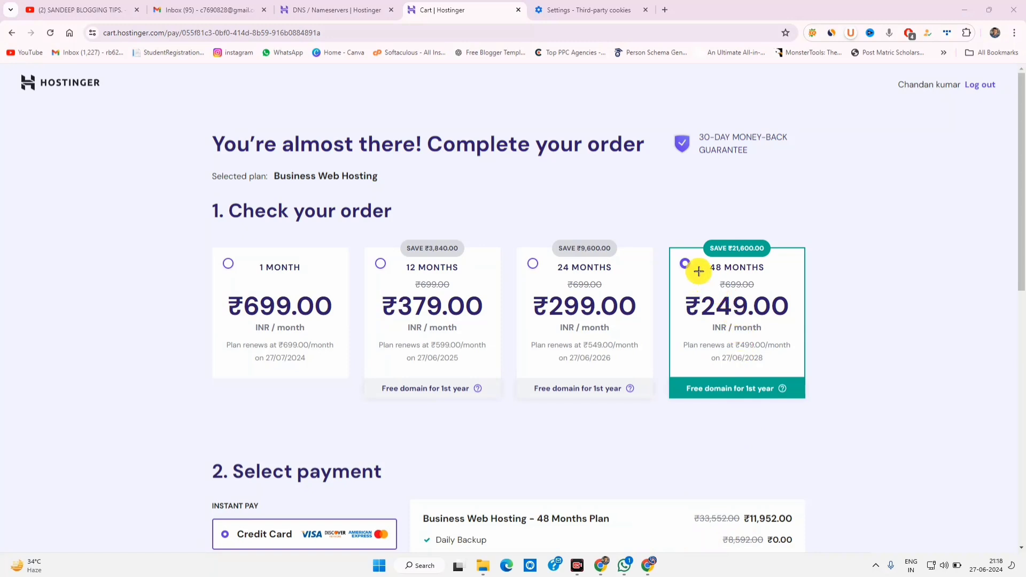
mouse_move(664, 239)
mouse_down()
mouse_move(789, 382)
mouse_move(842, 415)
mouse_move(828, 418)
mouse_up()
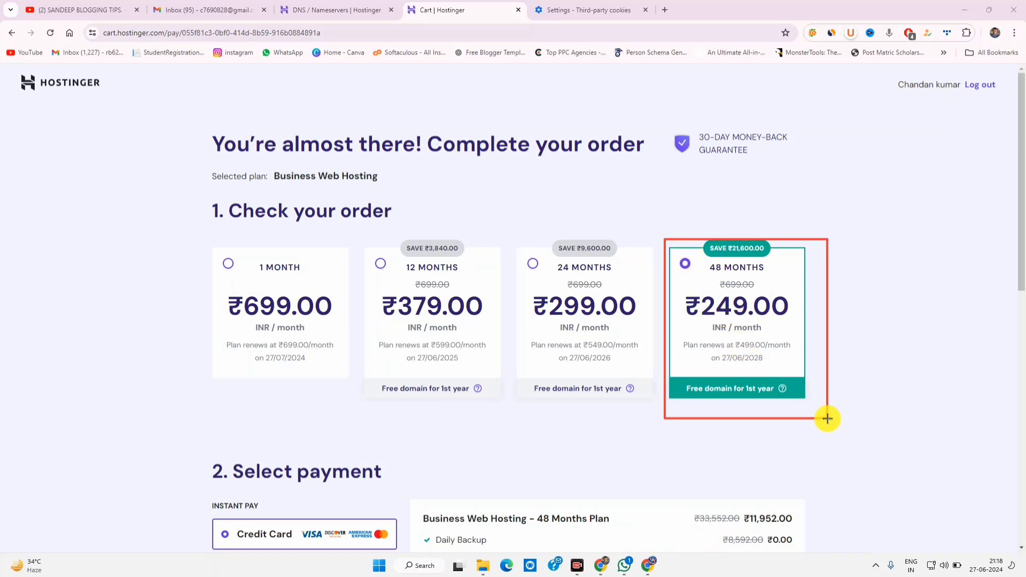
drag(679, 289, 724, 318)
drag(790, 339, 818, 344)
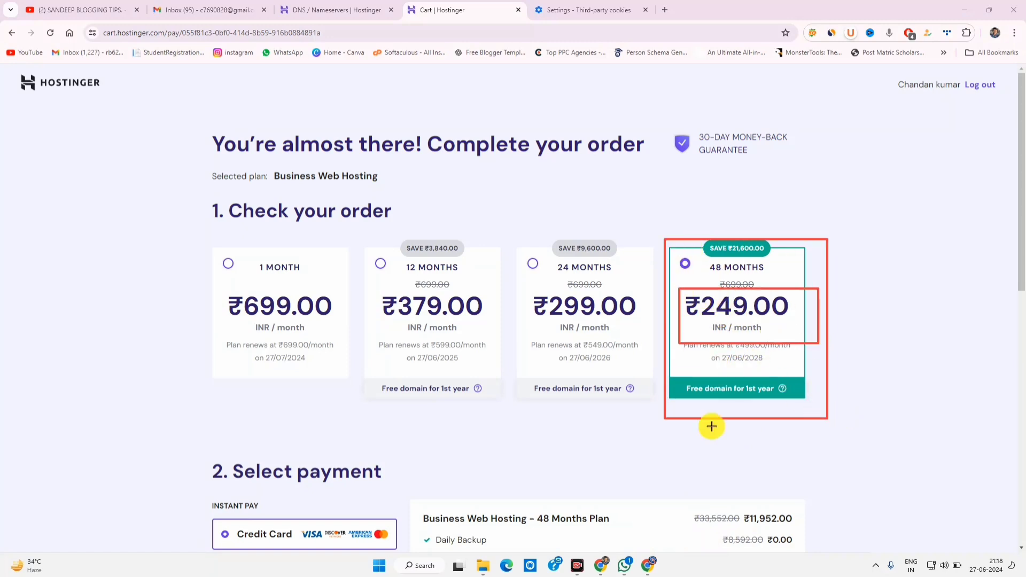
click(582, 539)
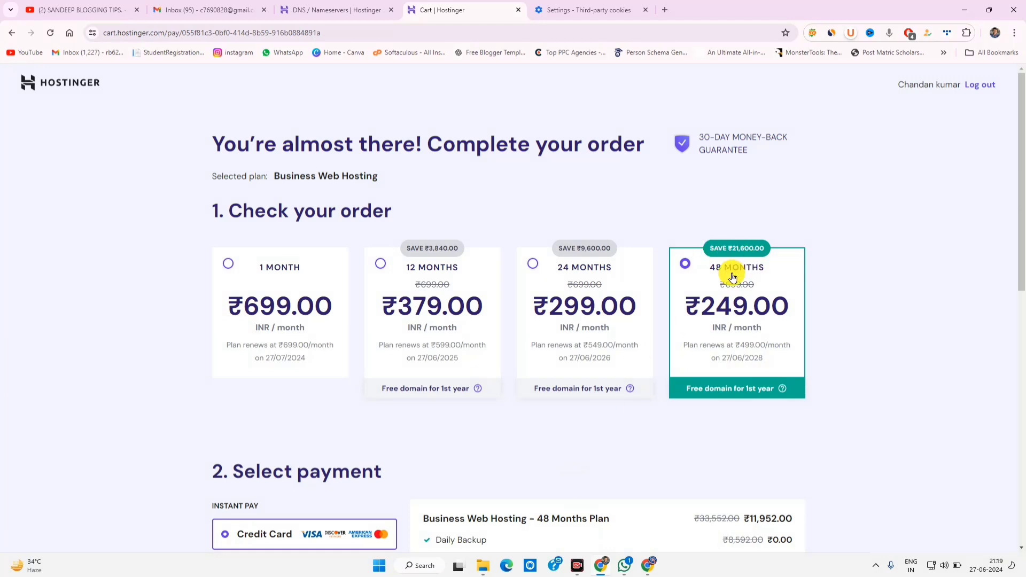
Step: Select UPI as the payment method and review the order total
scroll(724, 321, down, 3)
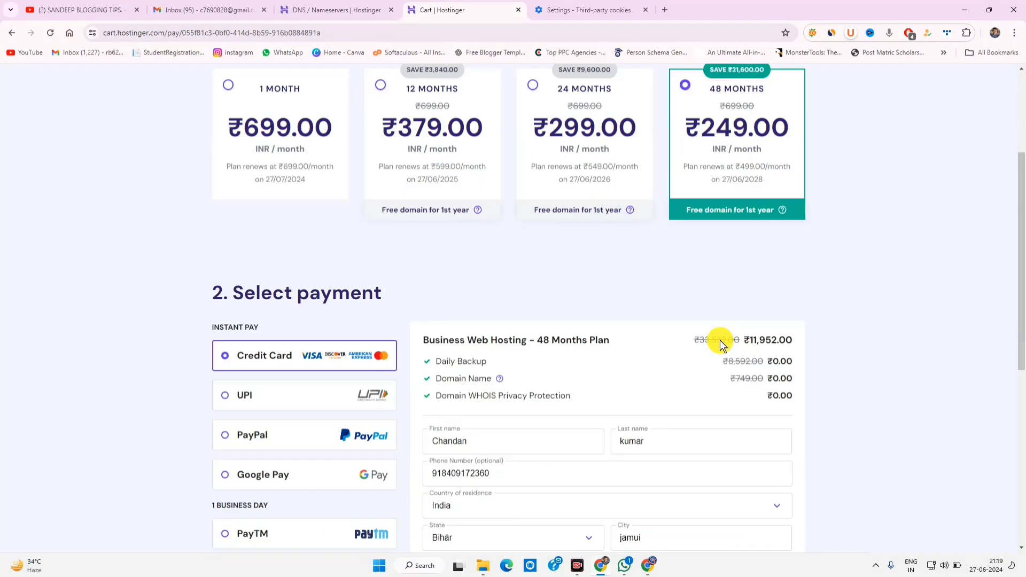
click(252, 394)
scroll(293, 251, down, 4)
scroll(382, 300, up, 3)
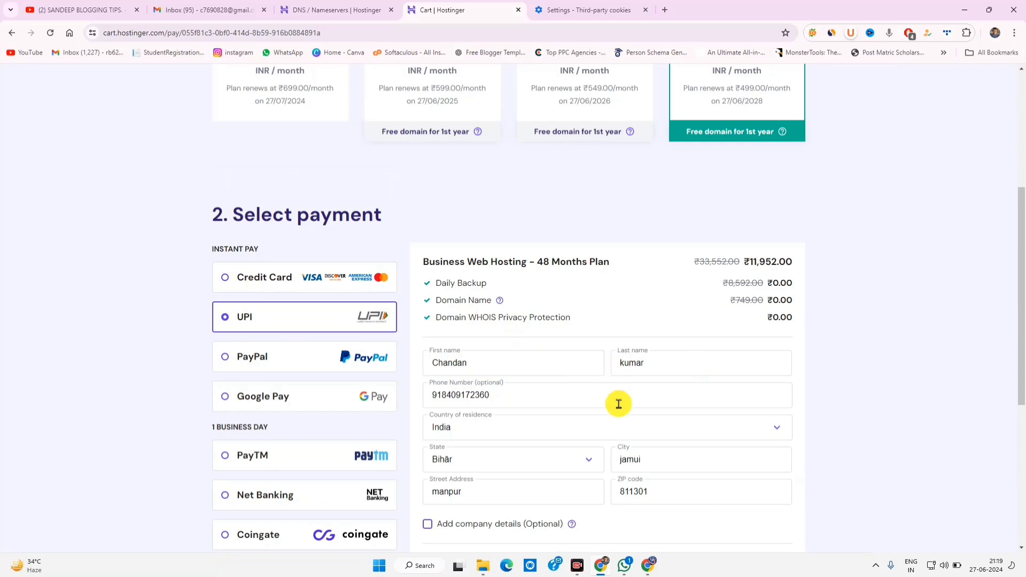
scroll(588, 411, down, 5)
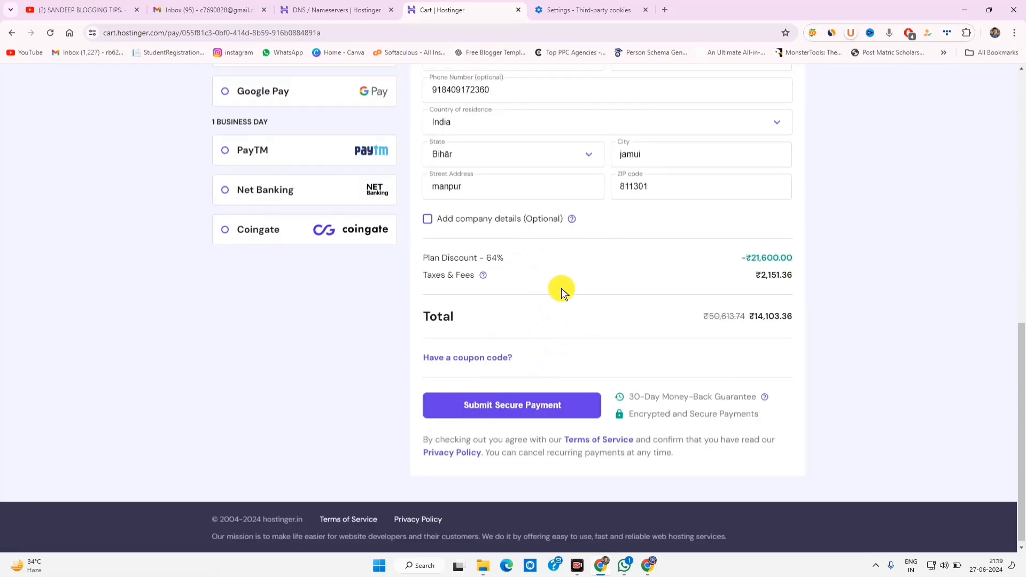
scroll(563, 313, up, 6)
scroll(565, 332, down, 3)
scroll(552, 339, down, 3)
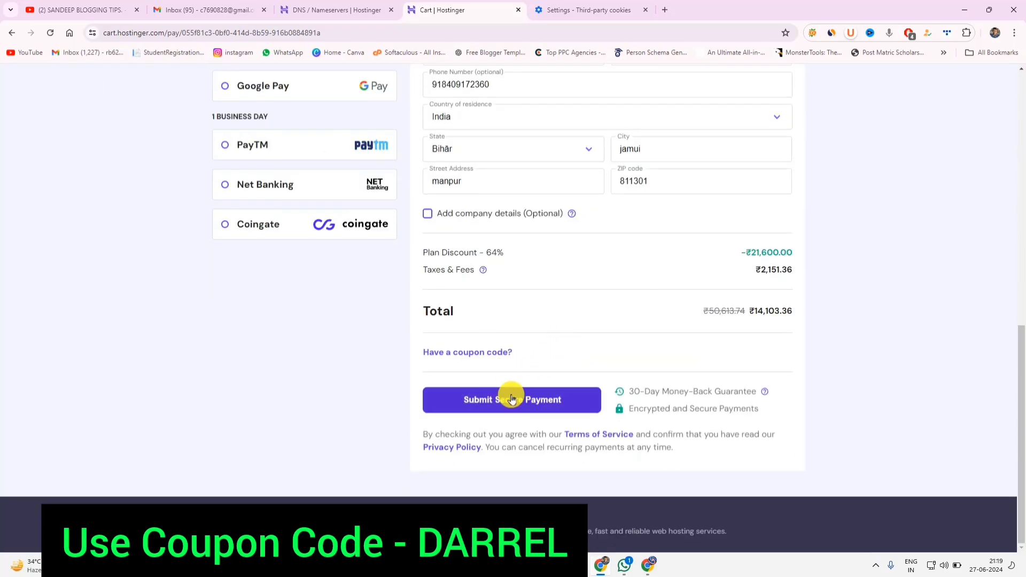
scroll(541, 400, up, 6)
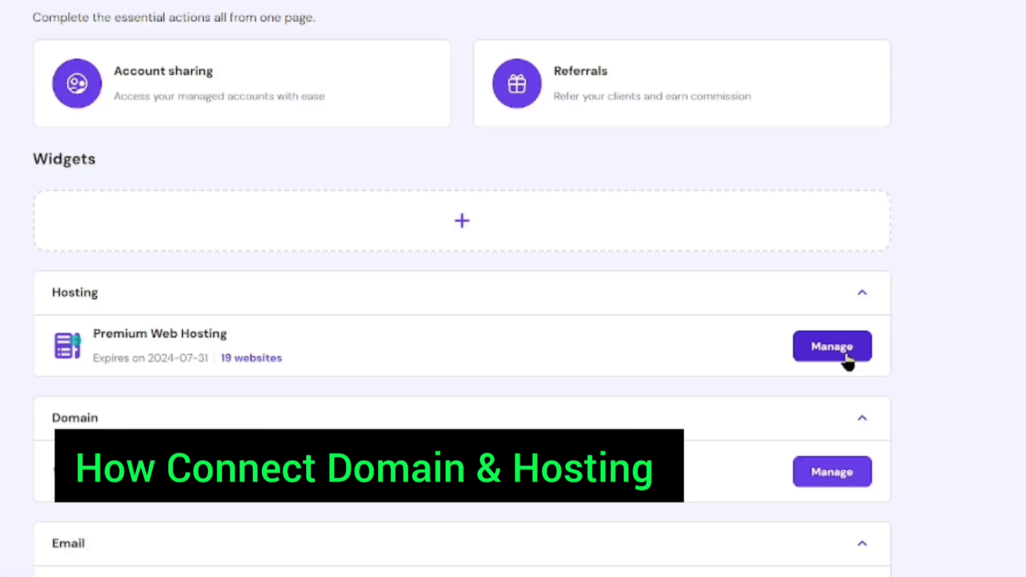
Step: Add a new website from the hosting dashboard, choosing to create it with WordPress
click(841, 355)
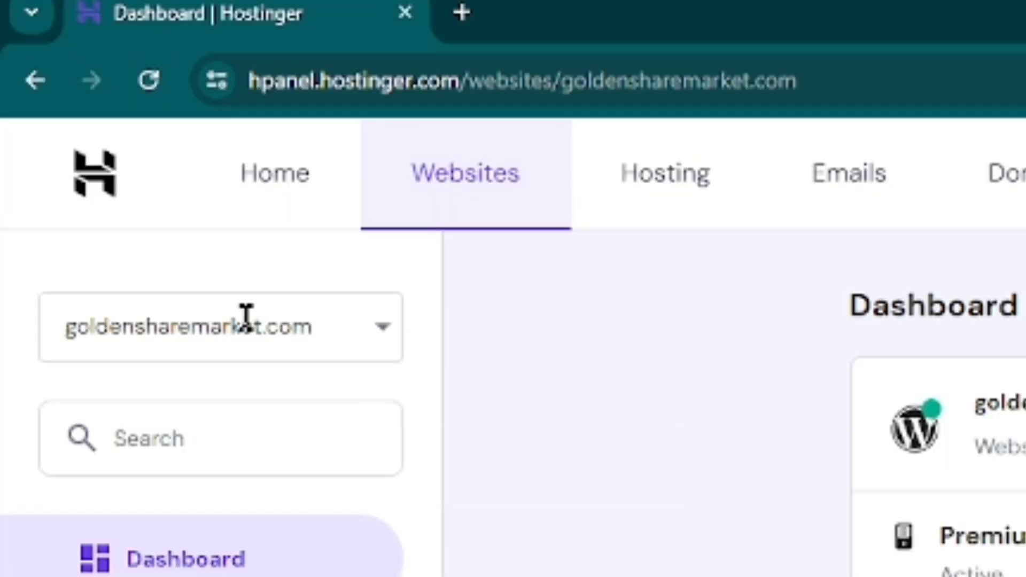
click(246, 318)
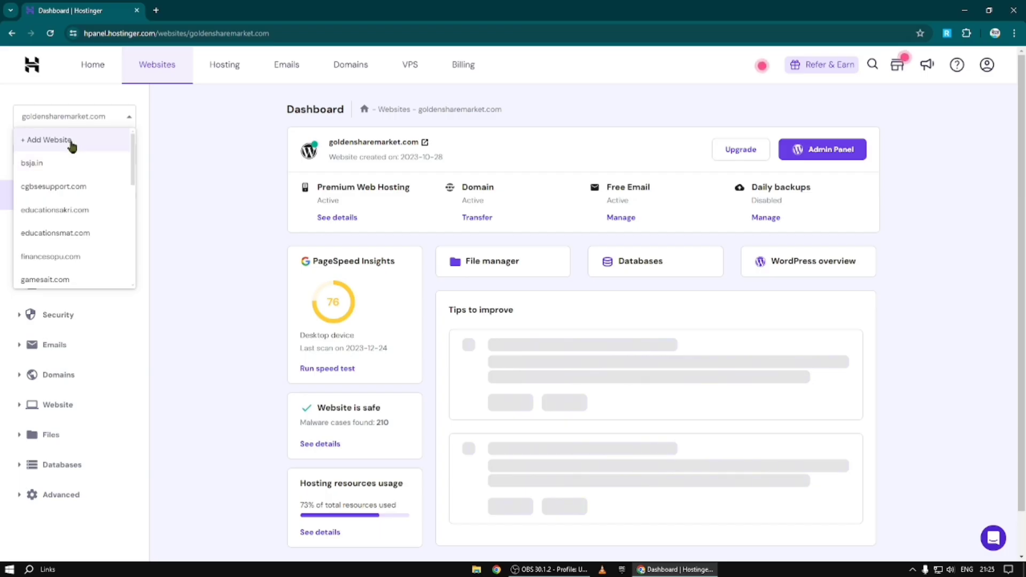
click(72, 144)
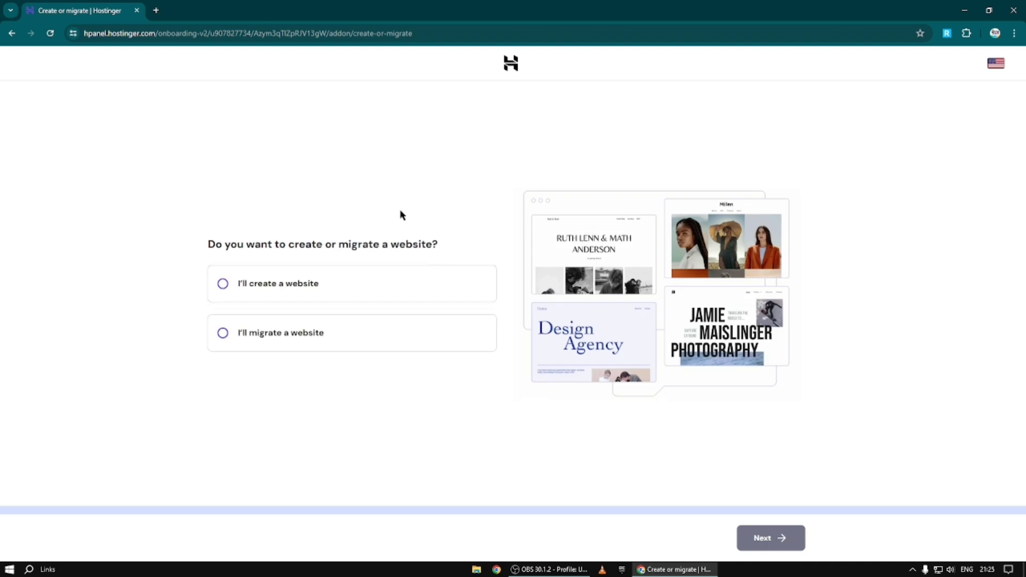
click(322, 290)
click(760, 539)
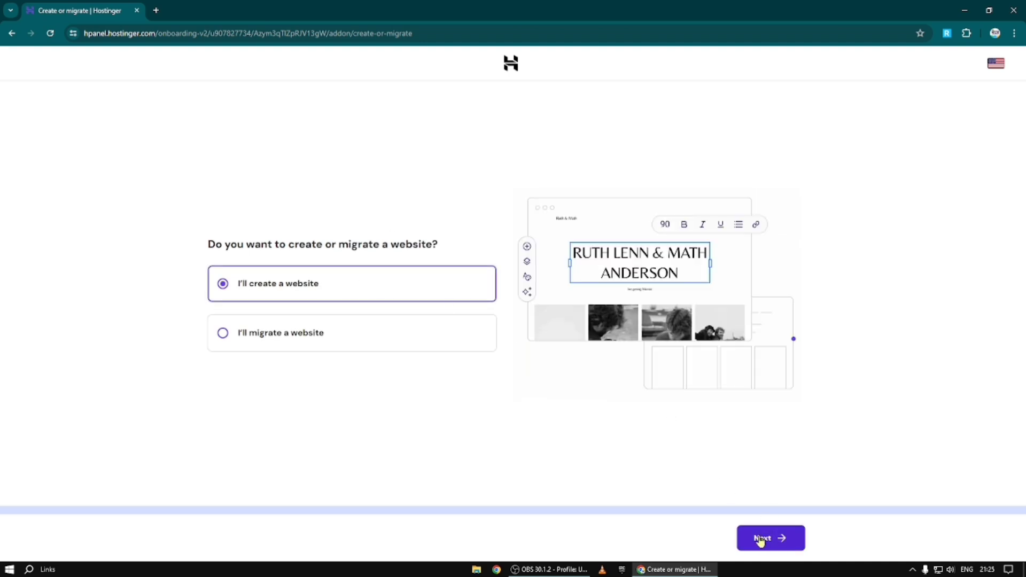
click(435, 360)
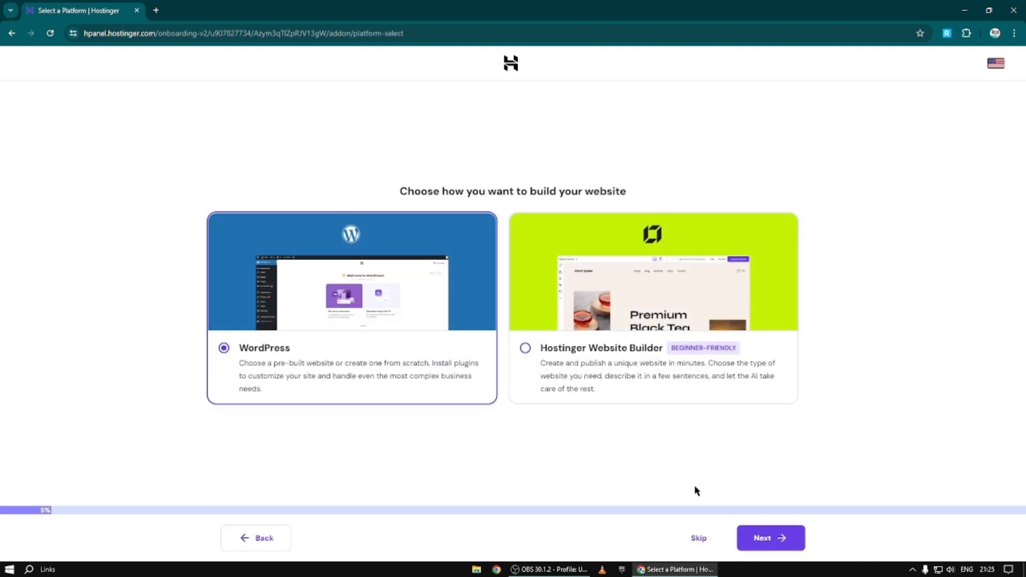
click(753, 539)
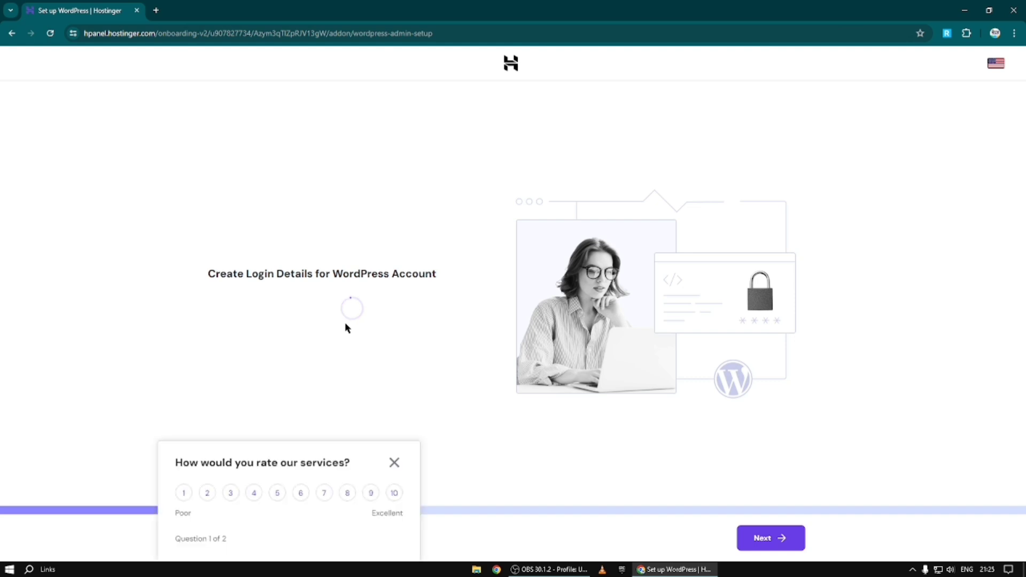
click(394, 462)
Step: Enter the WordPress administrator email and password, then continue with a blank site
triple_click(334, 270)
key(BackSpace)
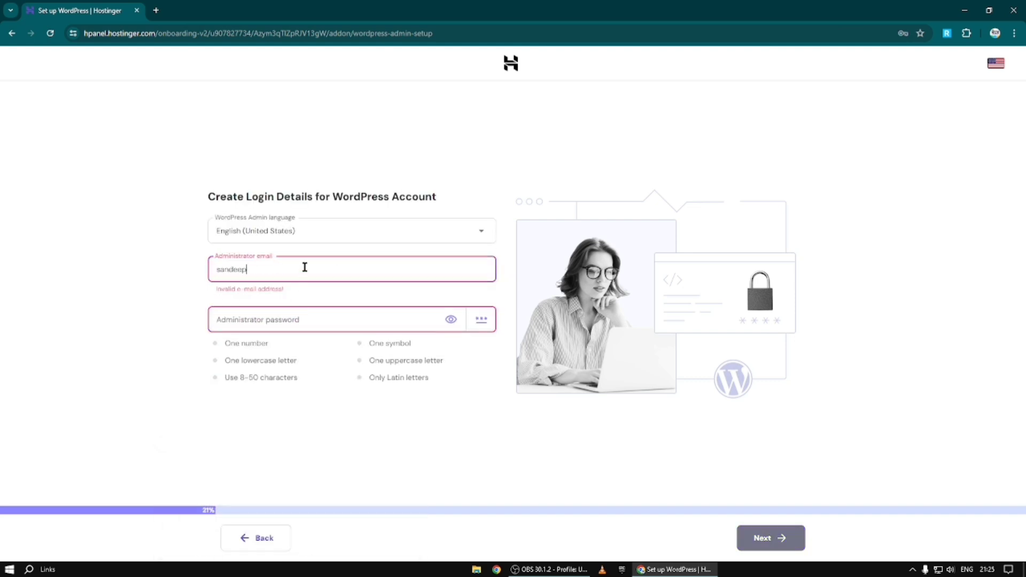
triple_click(349, 315)
text(••••••)
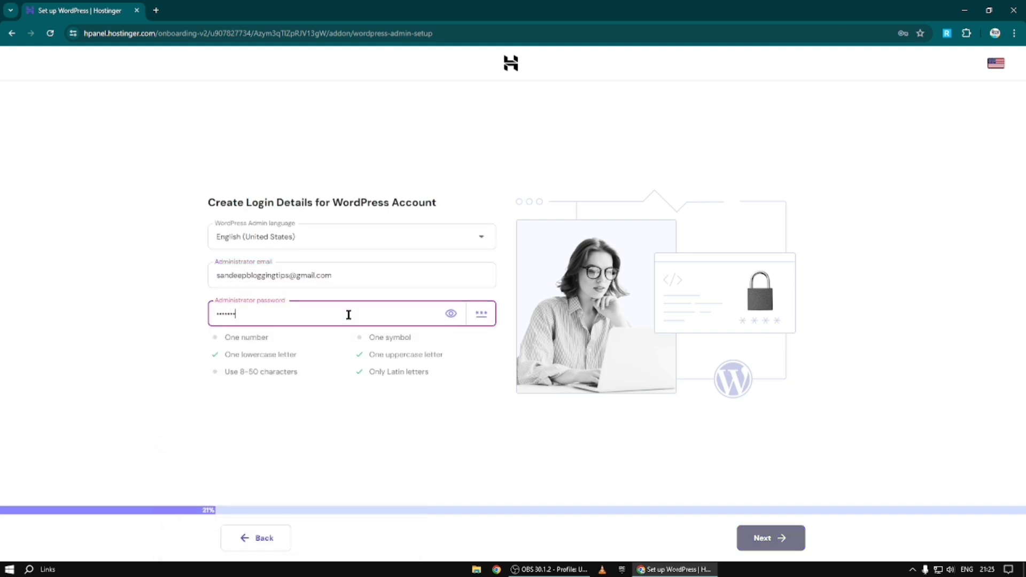
text(••••••)
click(380, 340)
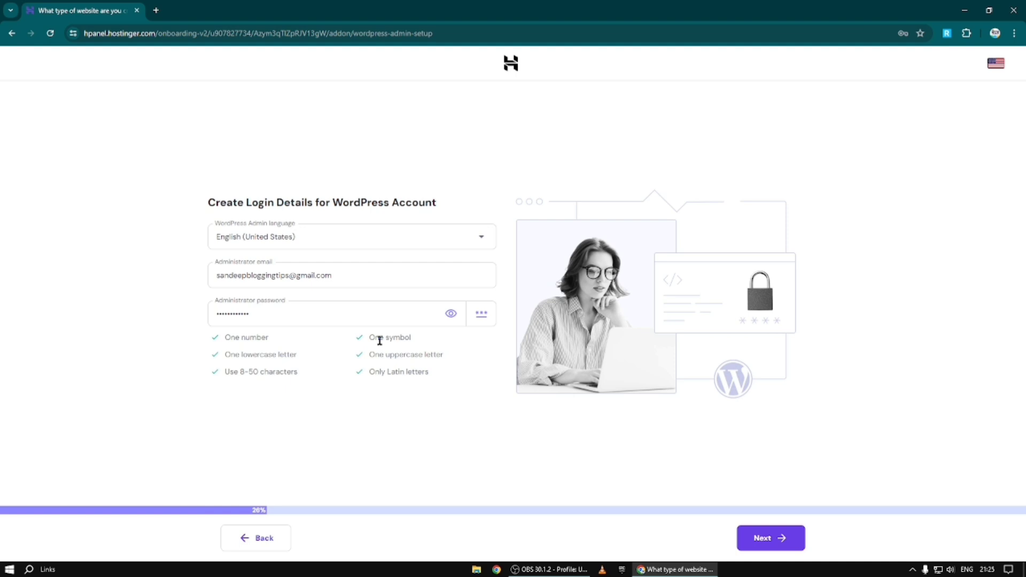
click(767, 544)
click(652, 540)
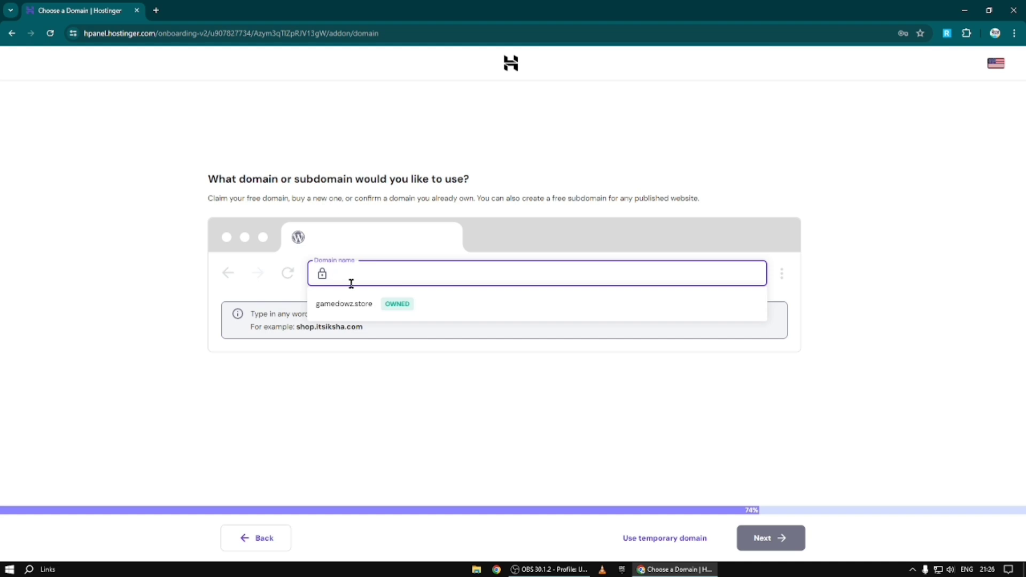
Step: Use the already-registered loyalshop.in for the site, dismiss the TXT mismatch warning, and copy the TXT record
text(loyalshop.in)
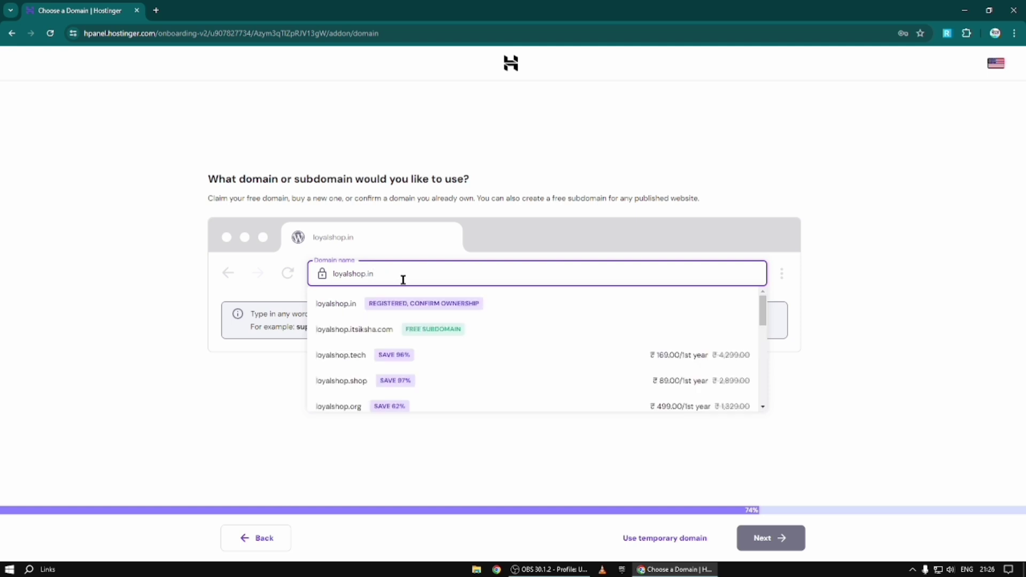
click(398, 313)
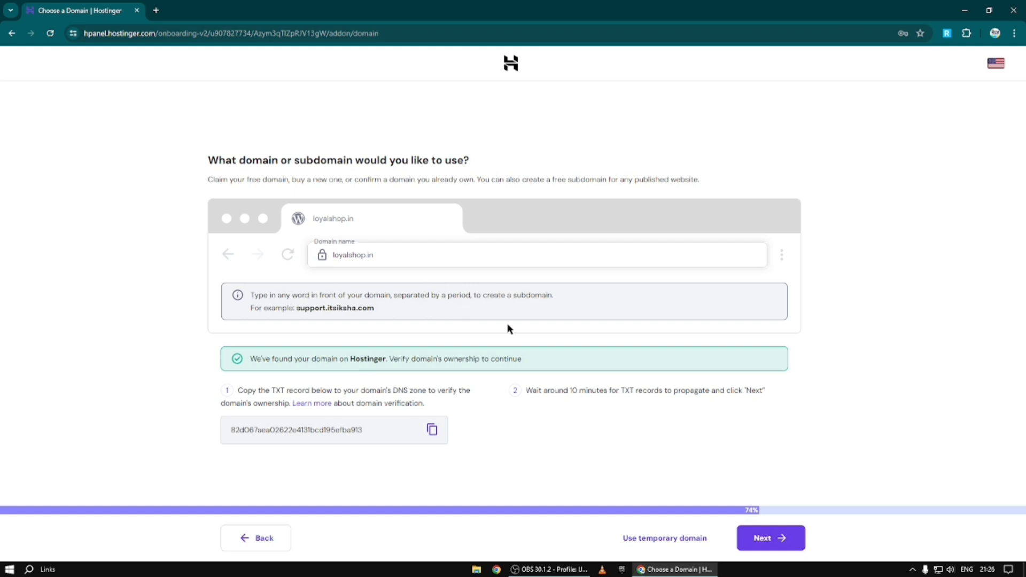
click(782, 545)
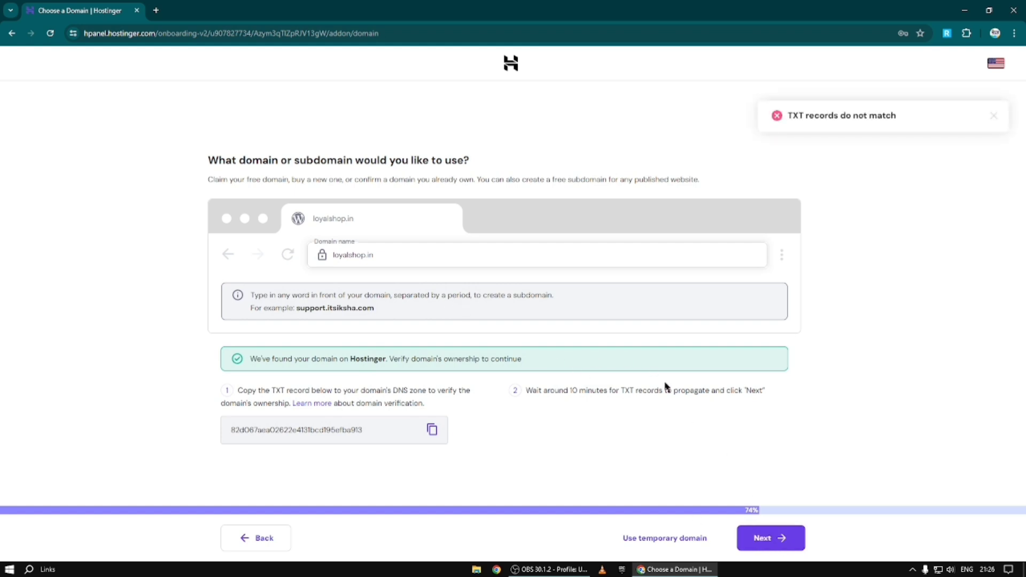
click(994, 116)
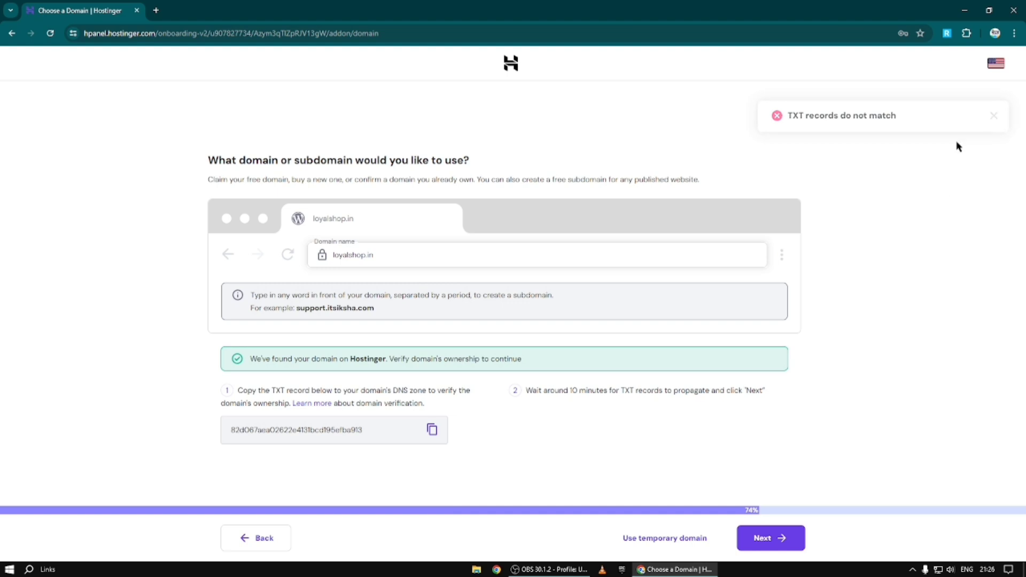
click(432, 431)
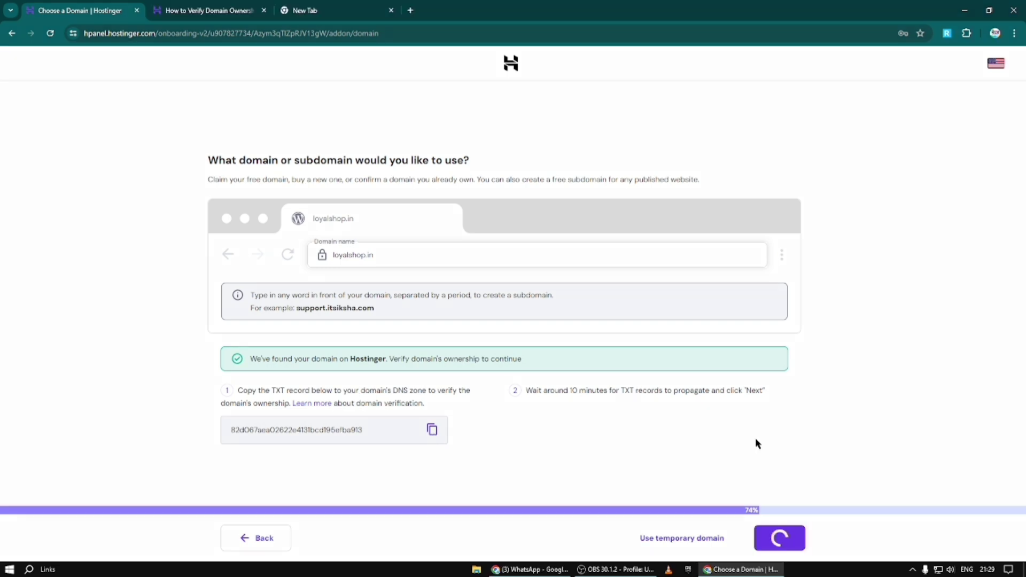